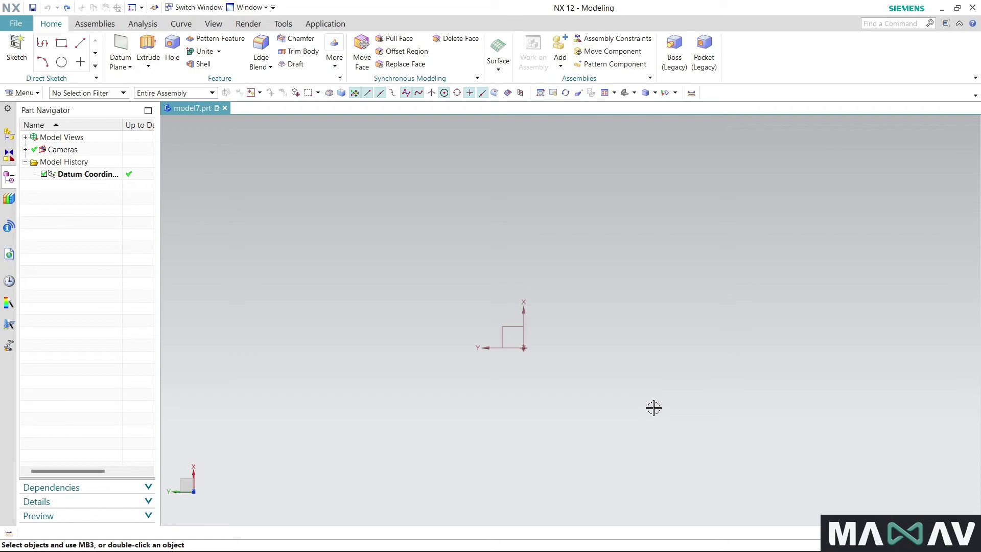
# Step: Sketch a 150 mm diameter circle centred on the origin of the XY plane
pyautogui.click(16, 45)
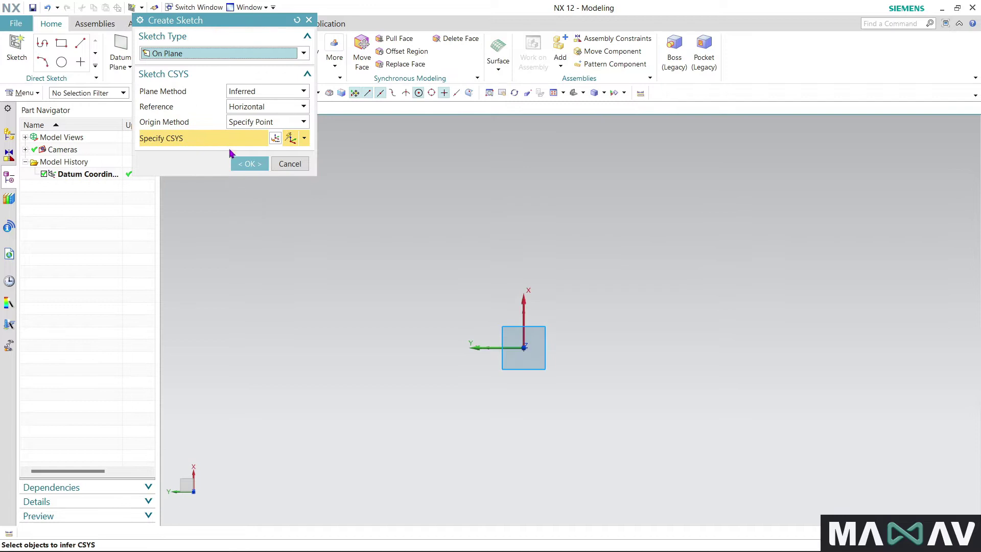
pyautogui.click(246, 163)
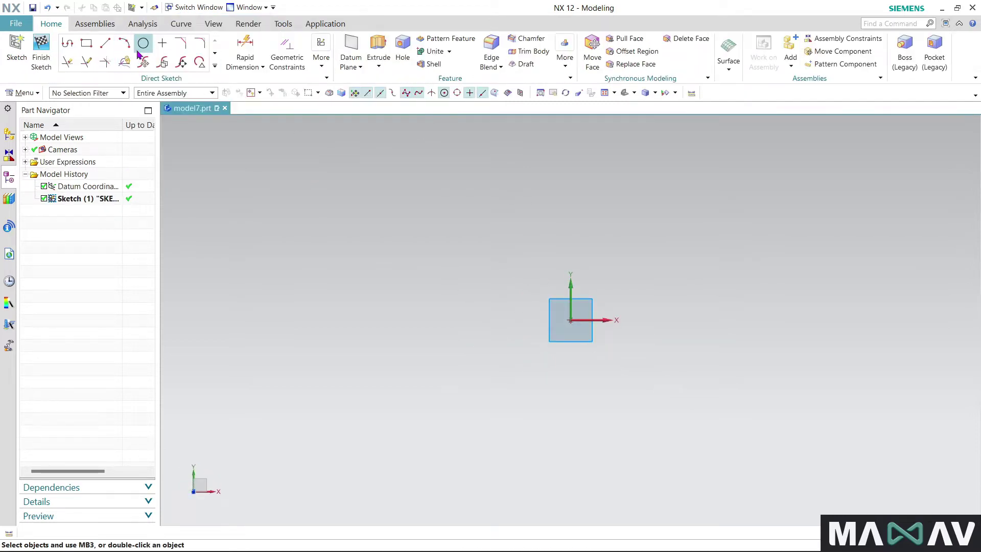
pyautogui.click(144, 47)
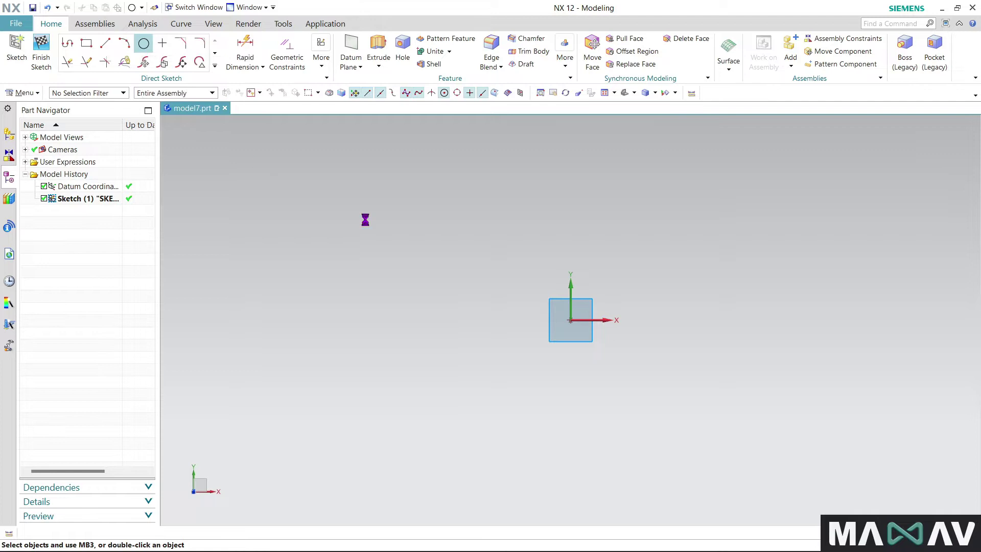
pyautogui.click(570, 319)
pyautogui.write('15')
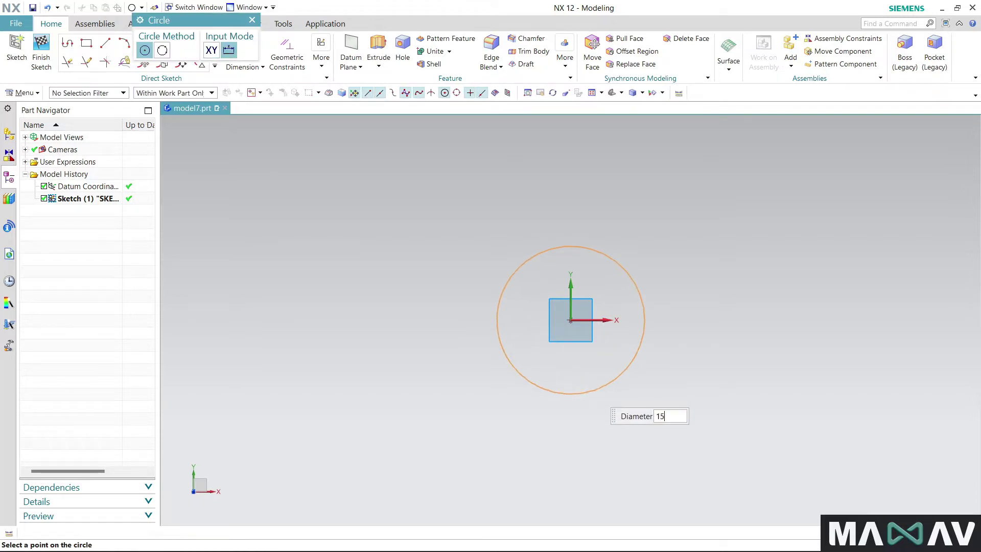
pyautogui.write('0')
pyautogui.press('Return')
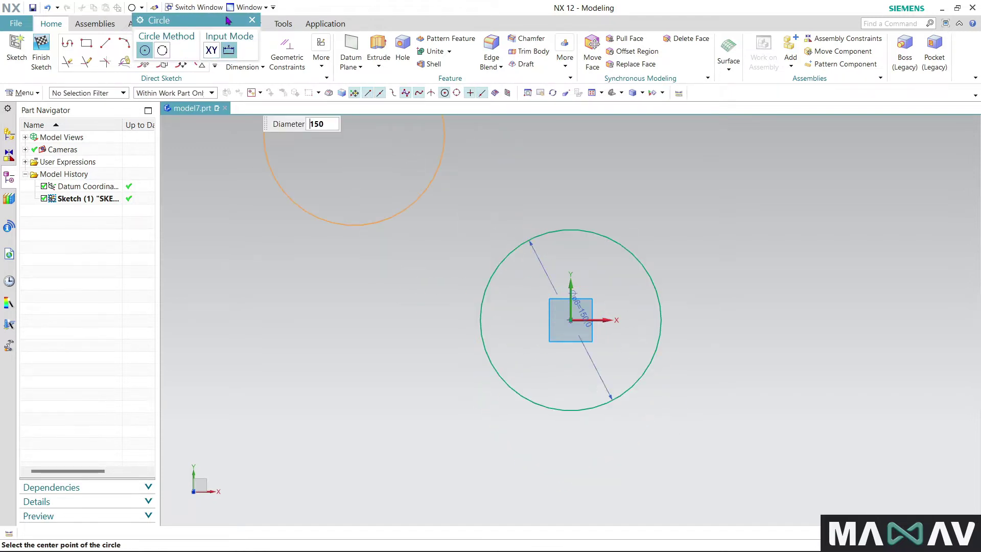
pyautogui.click(250, 20)
pyautogui.click(41, 51)
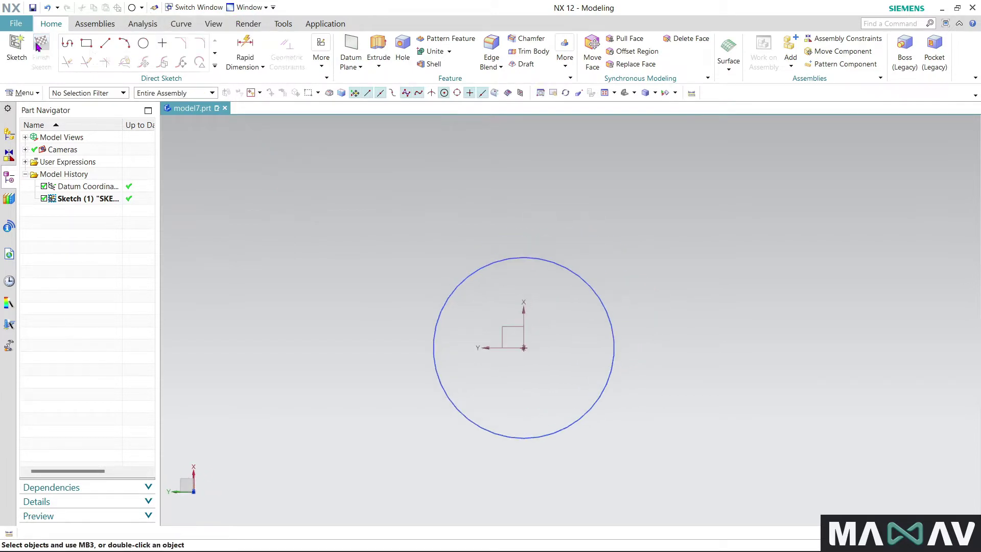
pyautogui.click(147, 45)
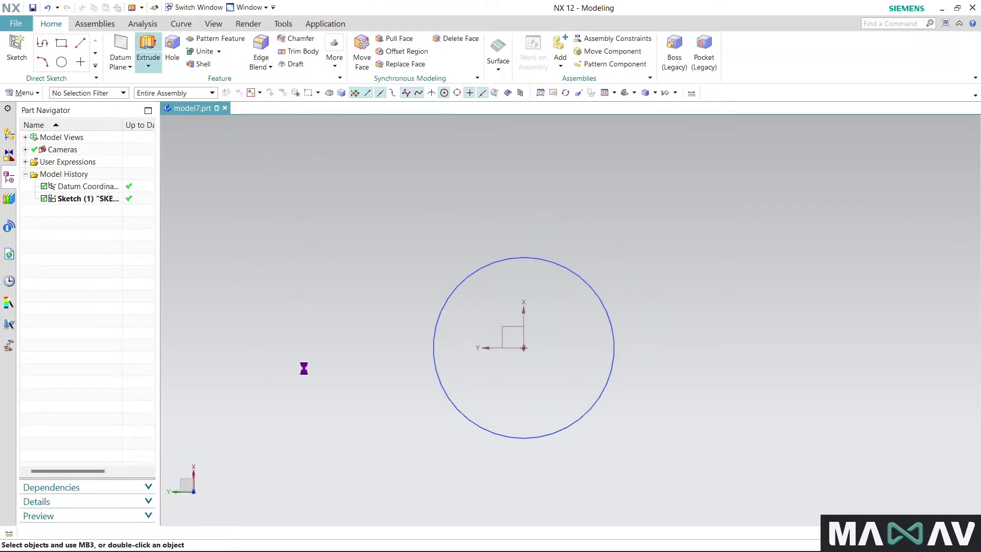
# Step: Extrude the circle 150 mm with a -15° draft from the section so the body flares
pyautogui.click(438, 382)
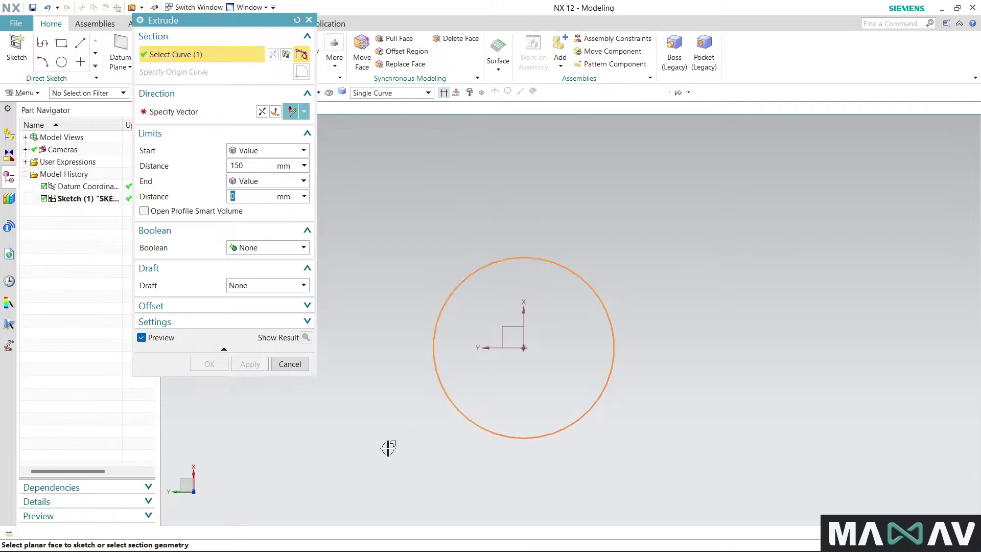
pyautogui.moveTo(391, 409); pyautogui.dragTo(397, 365, button='middle')
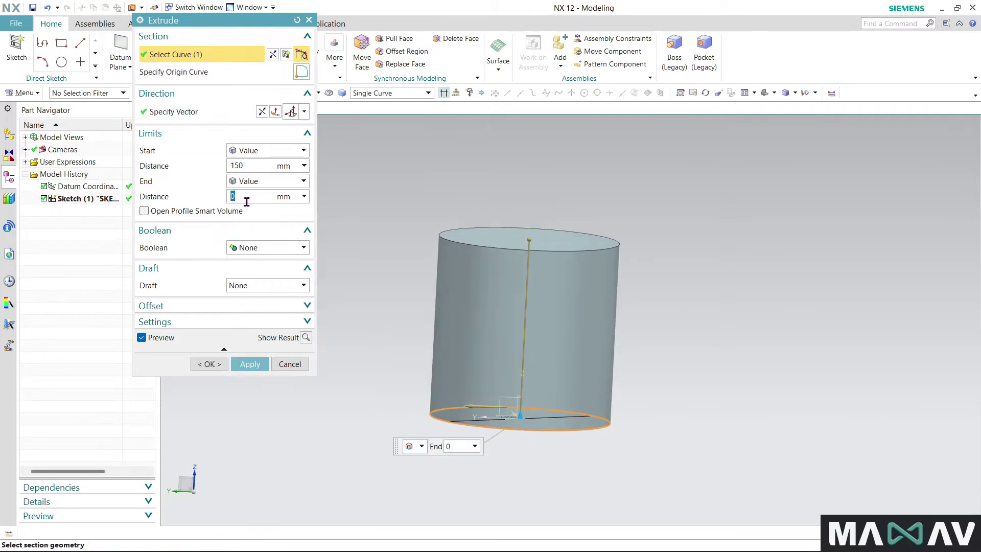
pyautogui.click(250, 286)
pyautogui.click(244, 321)
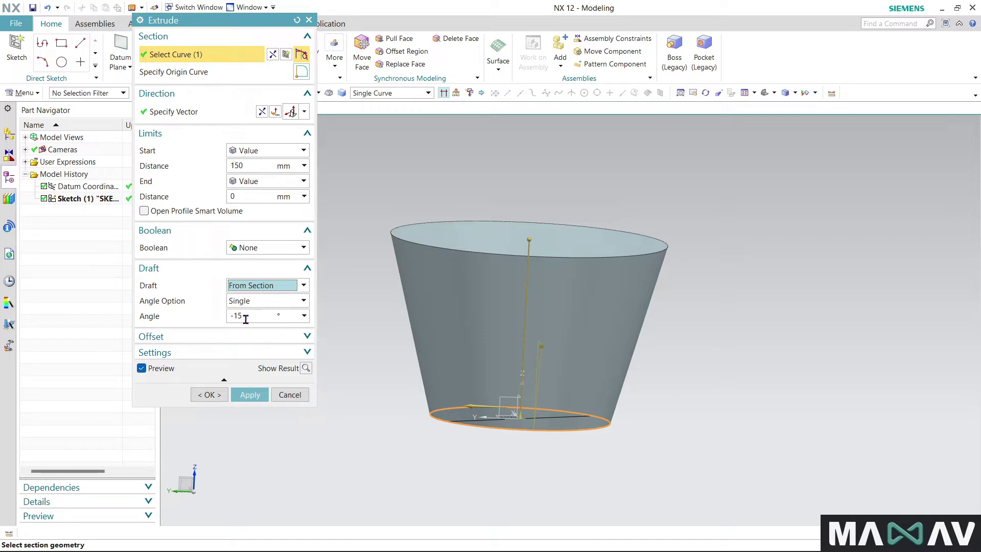
pyautogui.scroll(2, 492, 311)
pyautogui.moveTo(496, 437); pyautogui.dragTo(470, 437, button='middle')
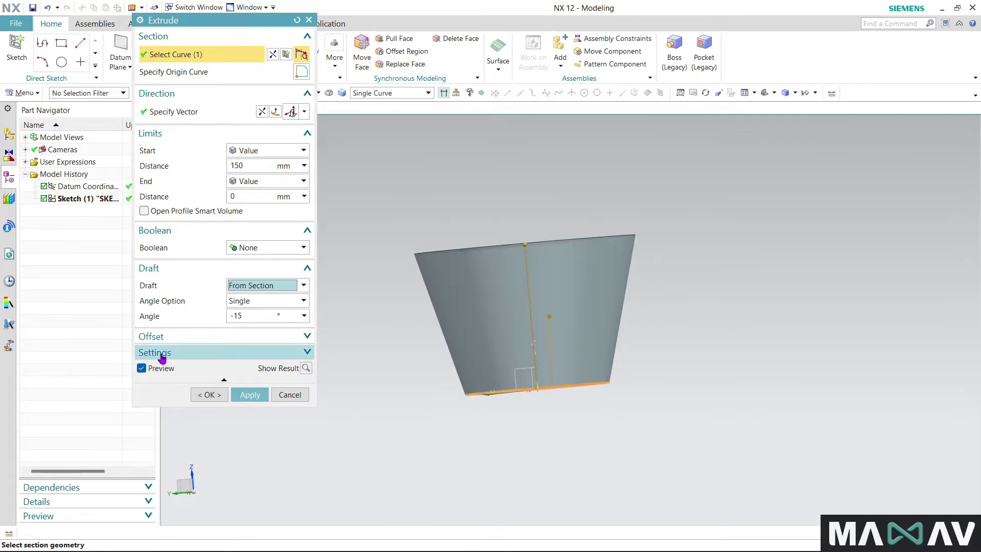
pyautogui.click(205, 395)
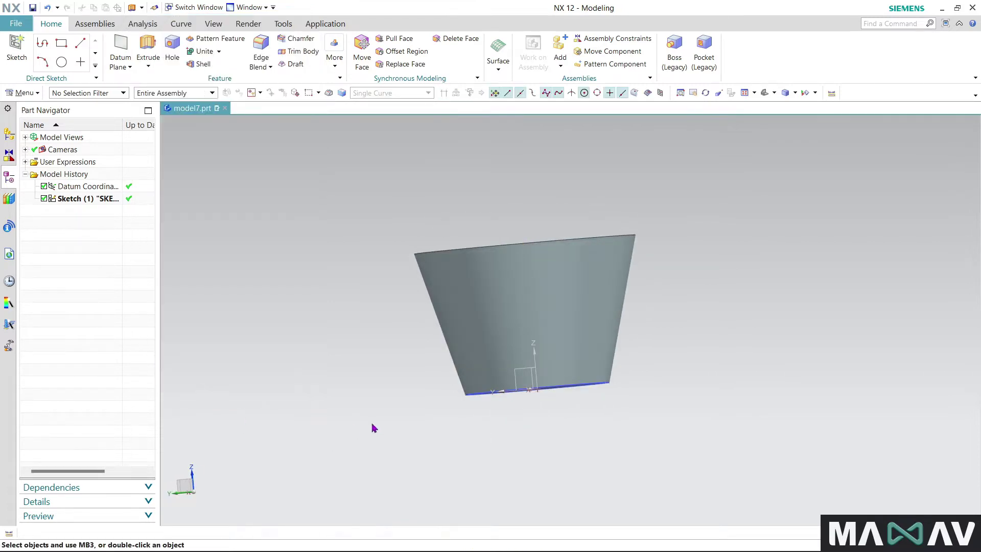
pyautogui.moveTo(340, 381)
pyautogui.mouseDown(button='middle')
pyautogui.moveTo(317, 437)
pyautogui.moveTo(278, 322)
pyautogui.mouseUp(button='middle')
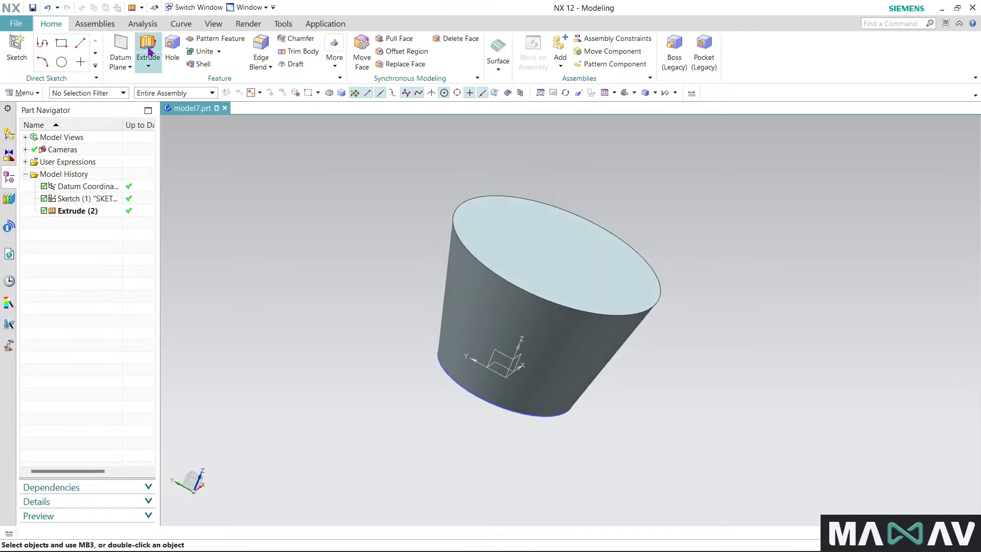
# Step: Extrude the pot's top edge 30 mm, united with the pot body
pyautogui.click(467, 246)
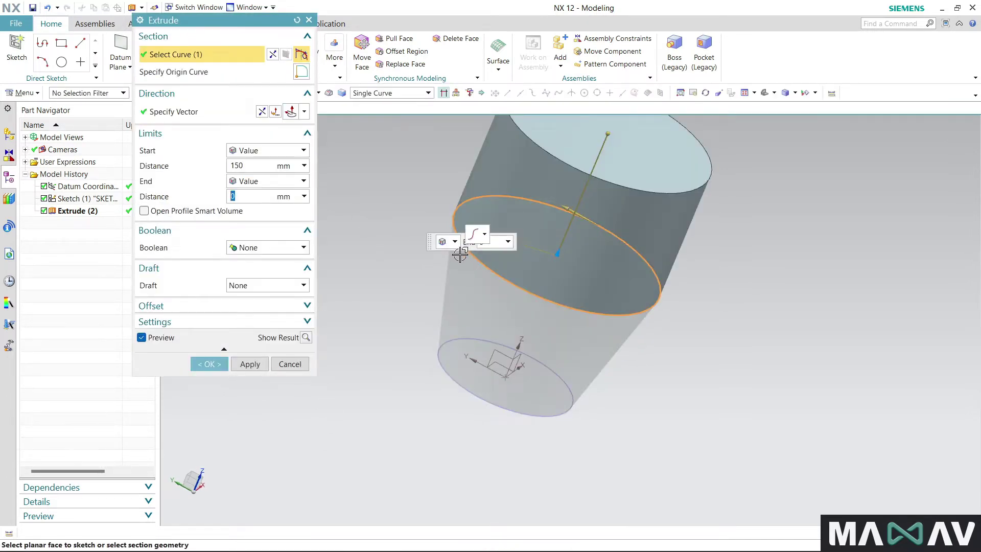
pyautogui.click(255, 168)
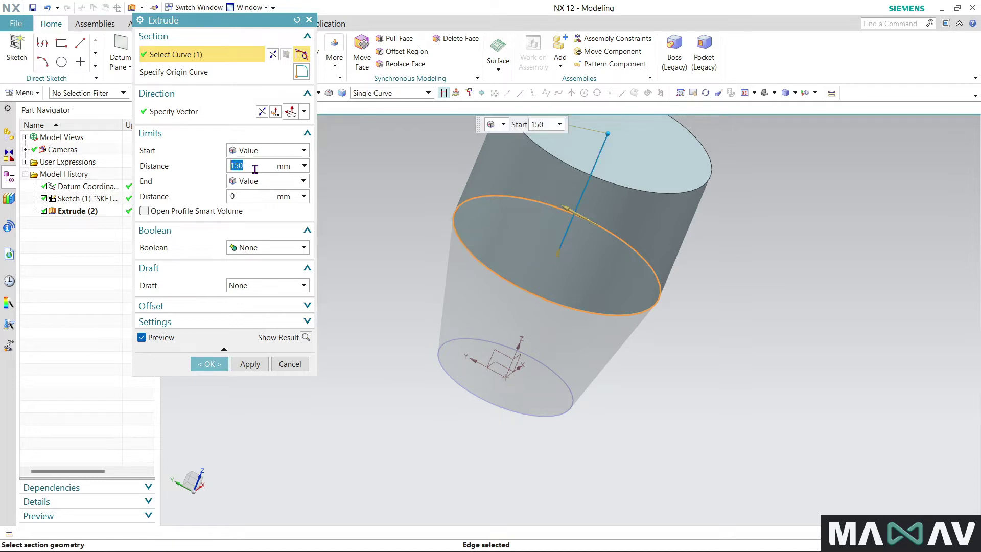
pyautogui.write('30')
pyautogui.press('Return')
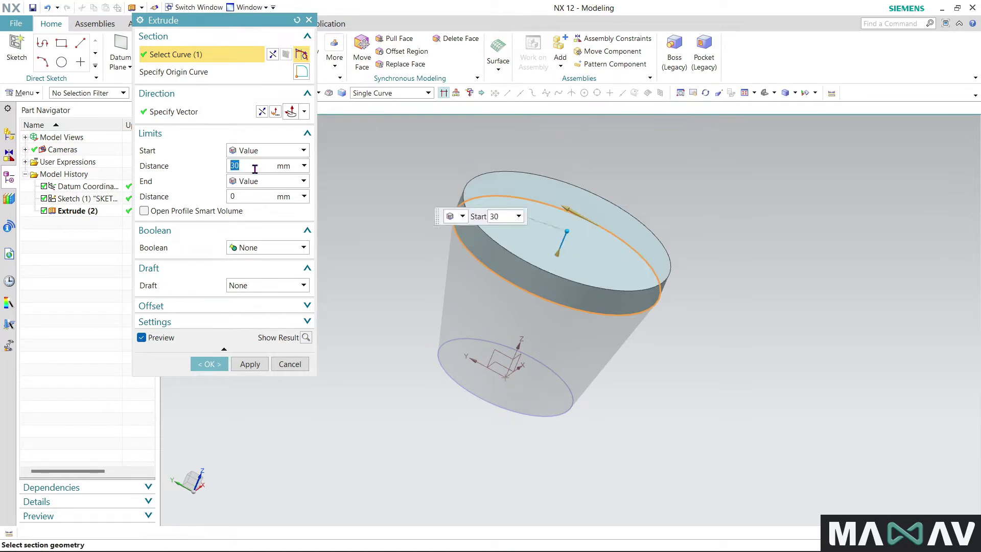
pyautogui.click(263, 248)
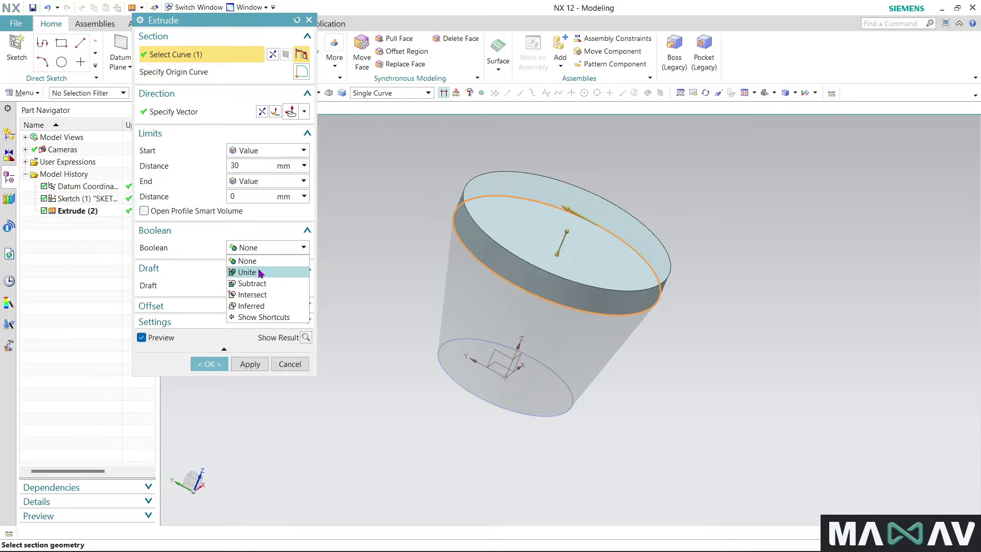
pyautogui.click(248, 272)
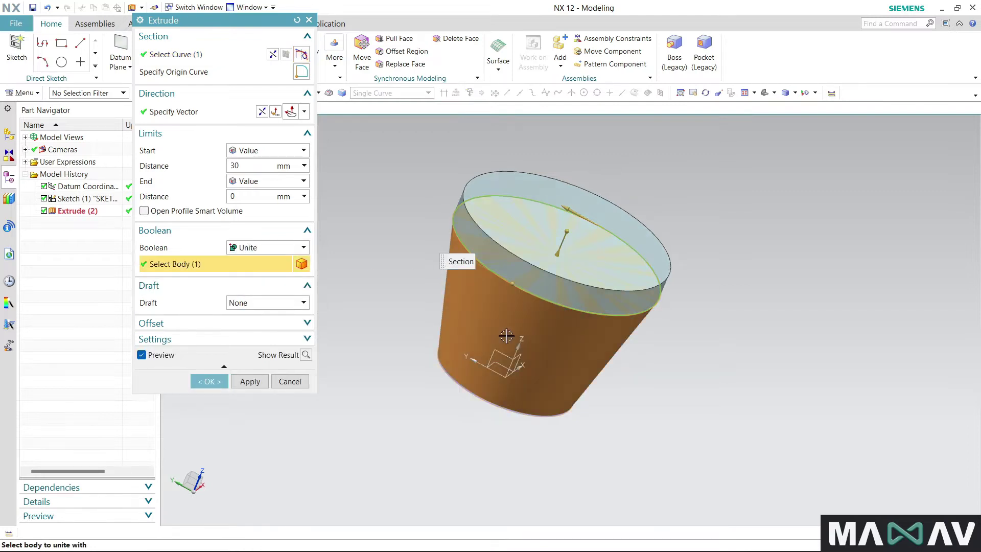
# Step: Give the rim a -15° draft from the section and a 5 mm single-sided offset
pyautogui.click(252, 304)
pyautogui.click(260, 338)
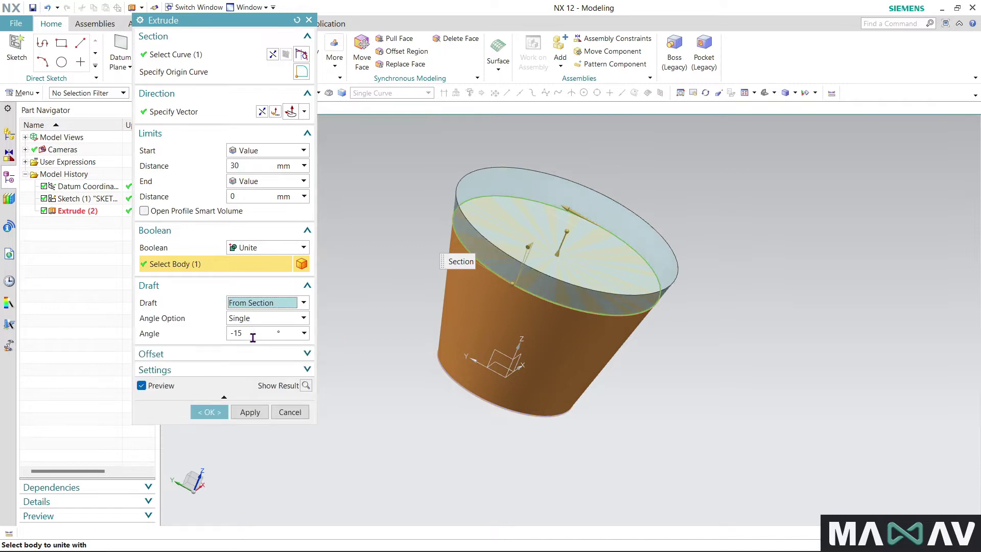
pyautogui.click(246, 353)
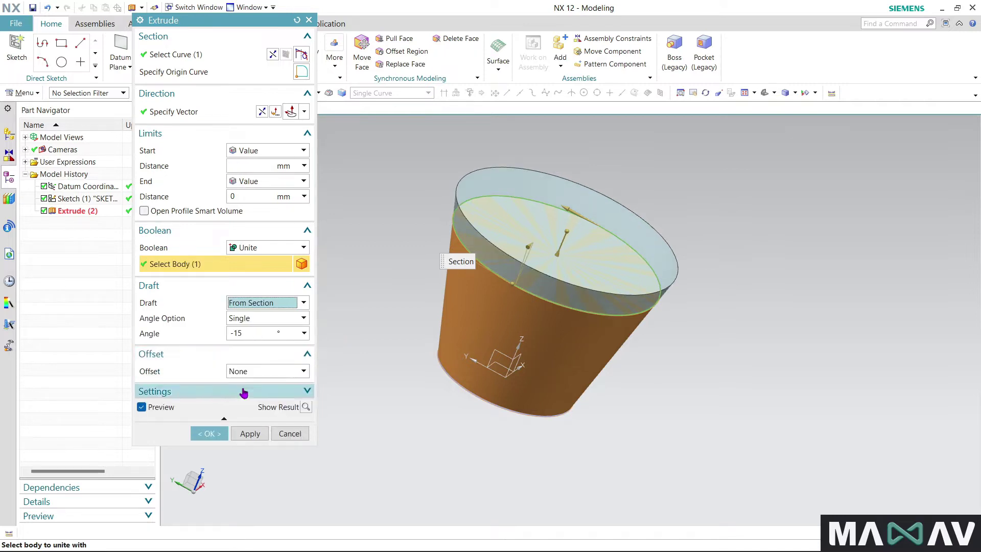
pyautogui.click(253, 372)
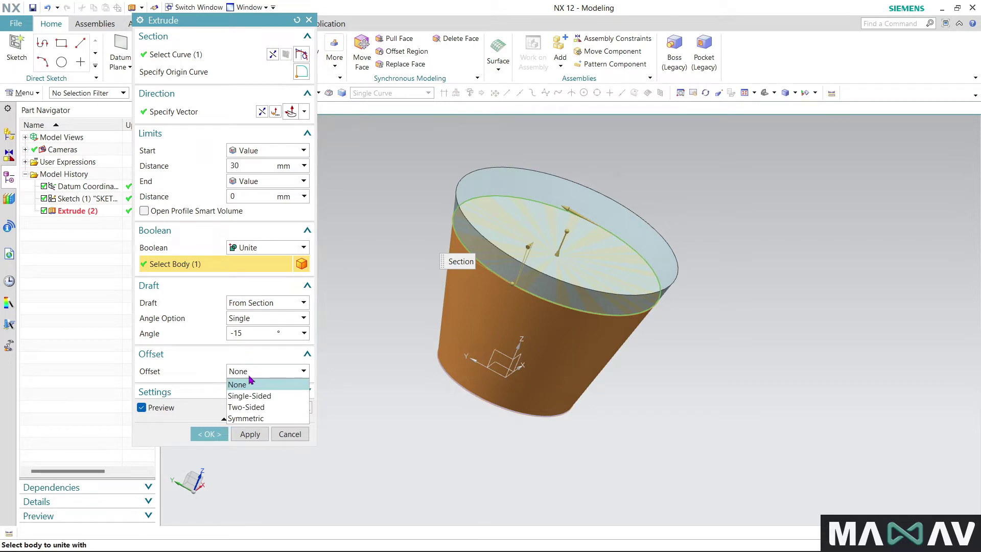
pyautogui.click(259, 397)
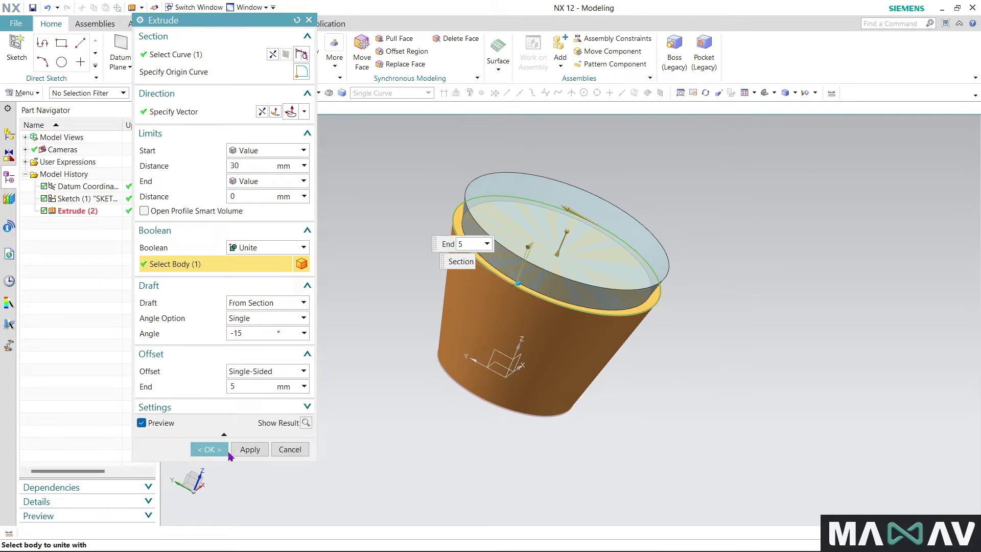
pyautogui.click(305, 423)
pyautogui.moveTo(378, 488)
pyautogui.mouseDown(button='middle')
pyautogui.moveTo(372, 431)
pyautogui.moveTo(389, 393)
pyautogui.moveTo(378, 462)
pyautogui.mouseUp(button='middle')
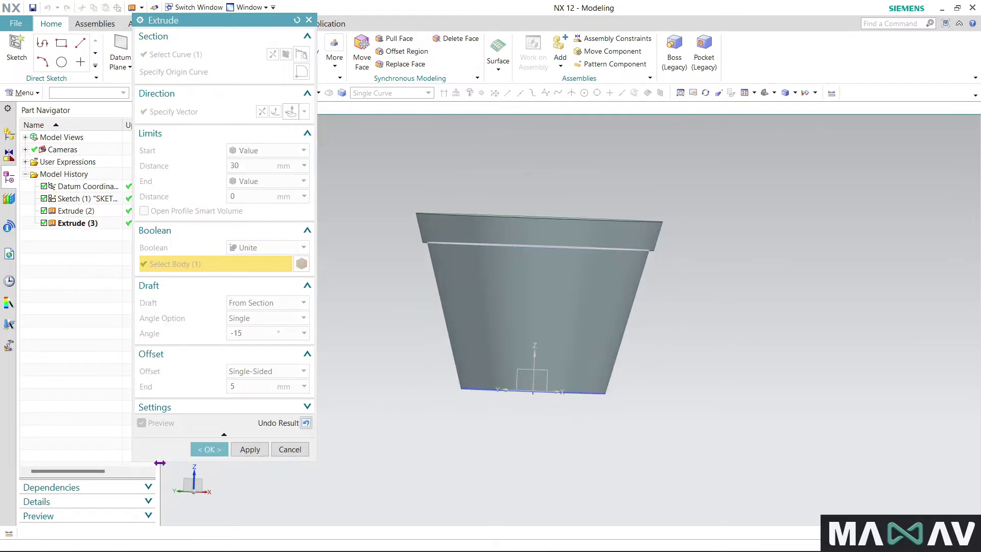
pyautogui.click(209, 450)
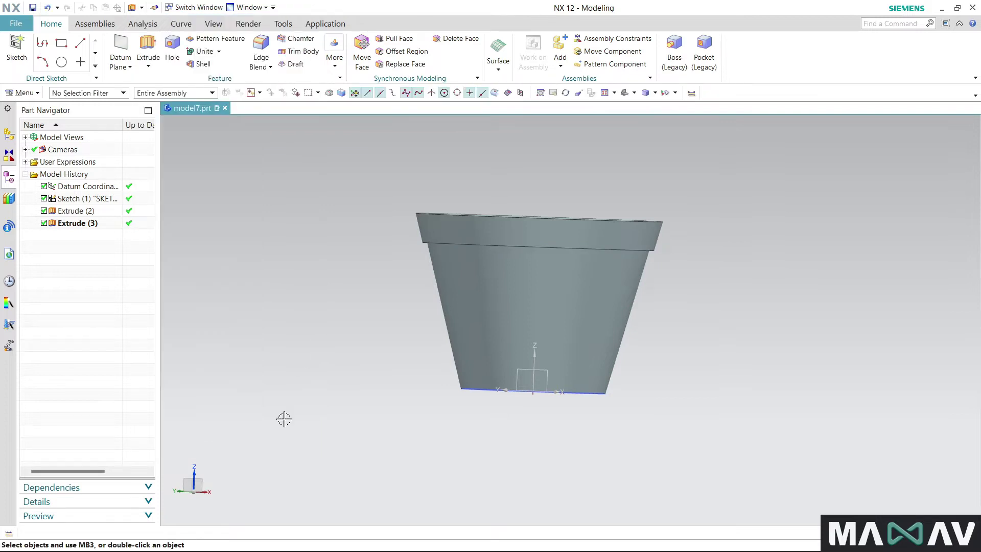
pyautogui.click(148, 49)
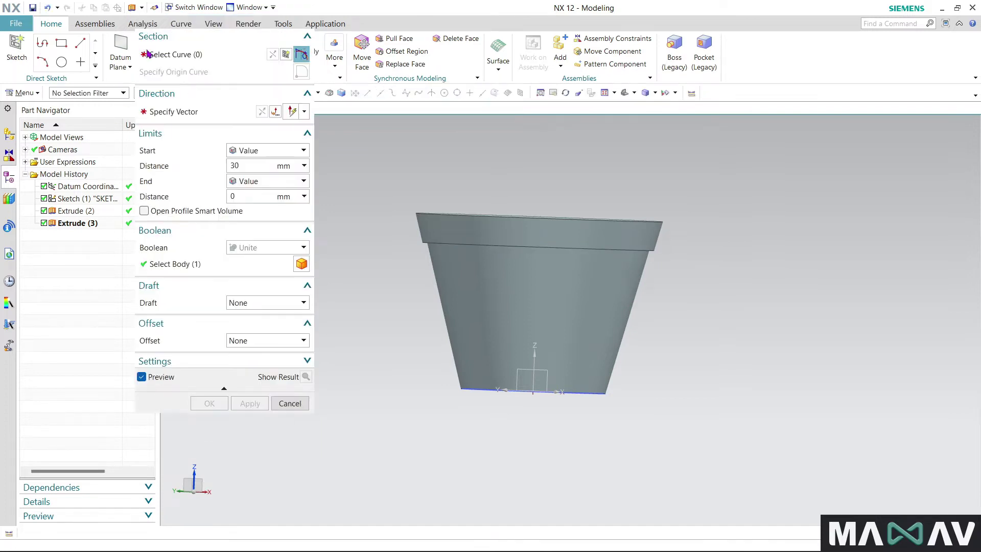
# Step: Extrude the pot's narrow base edge with a 15° draft from the section
pyautogui.moveTo(349, 294); pyautogui.dragTo(530, 227, button='middle')
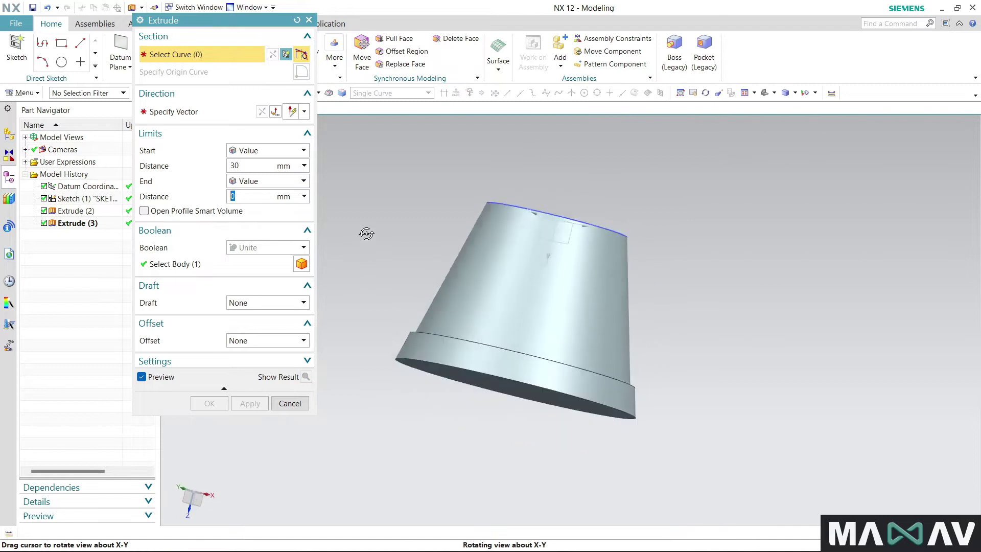
pyautogui.click(489, 230)
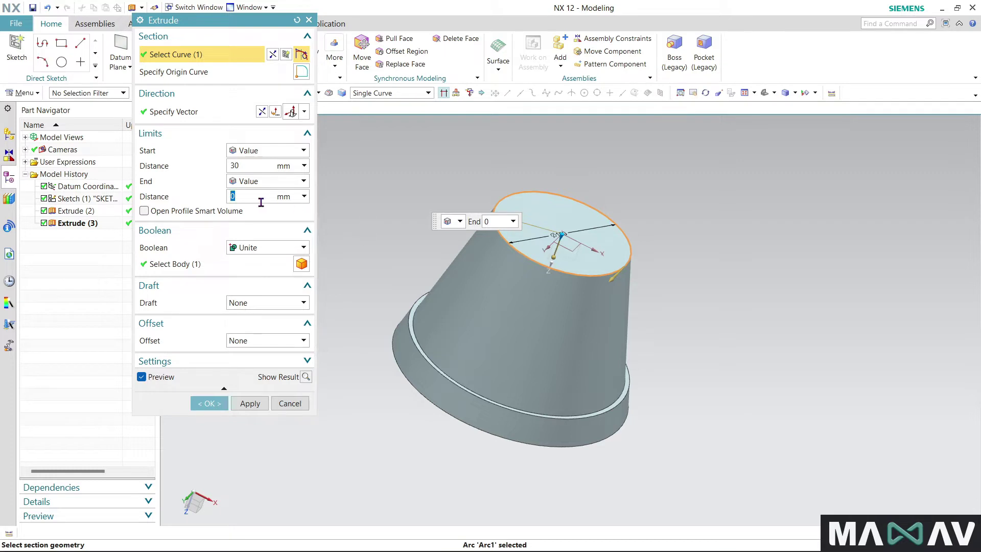
pyautogui.click(252, 165)
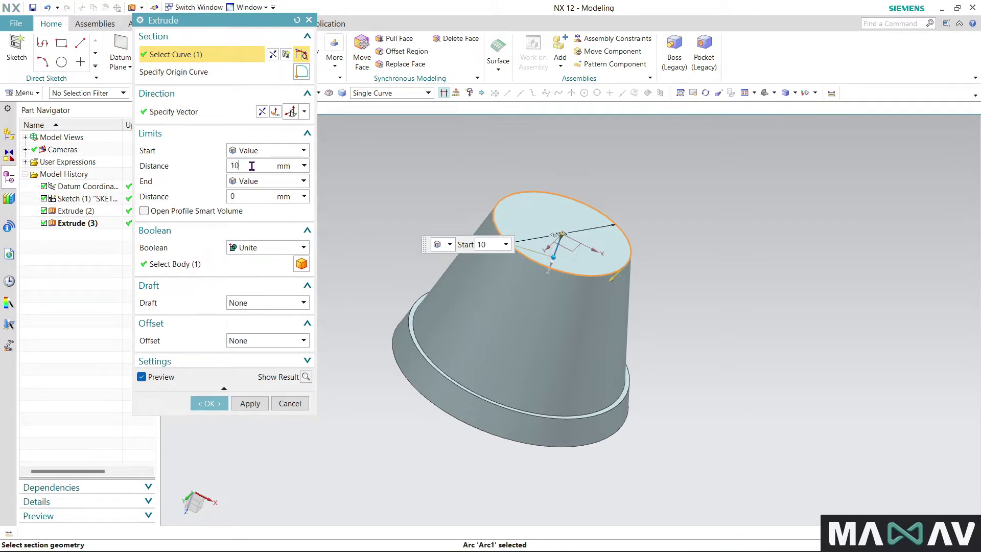
pyautogui.click(263, 304)
pyautogui.click(257, 340)
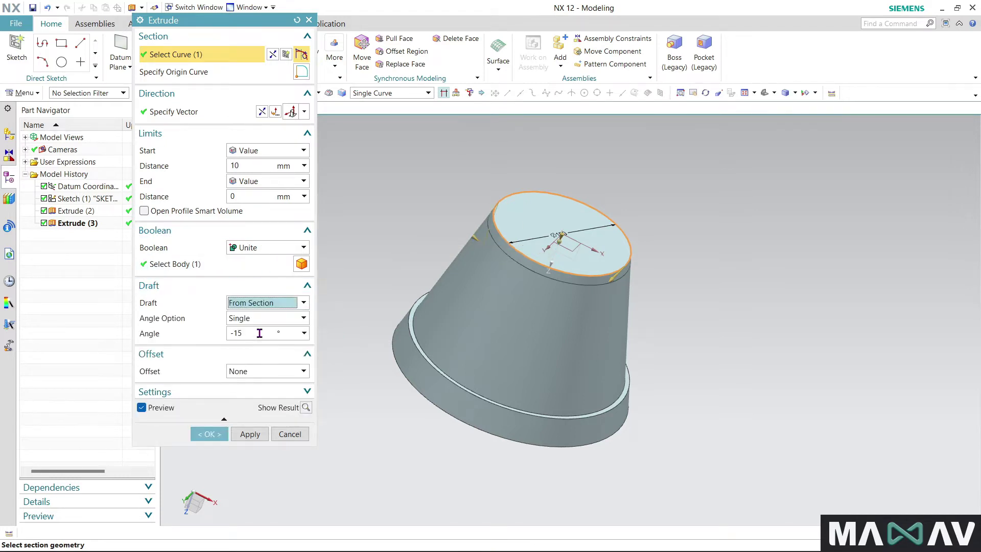
pyautogui.moveTo(521, 421); pyautogui.dragTo(536, 368, button='middle')
pyautogui.click(246, 334)
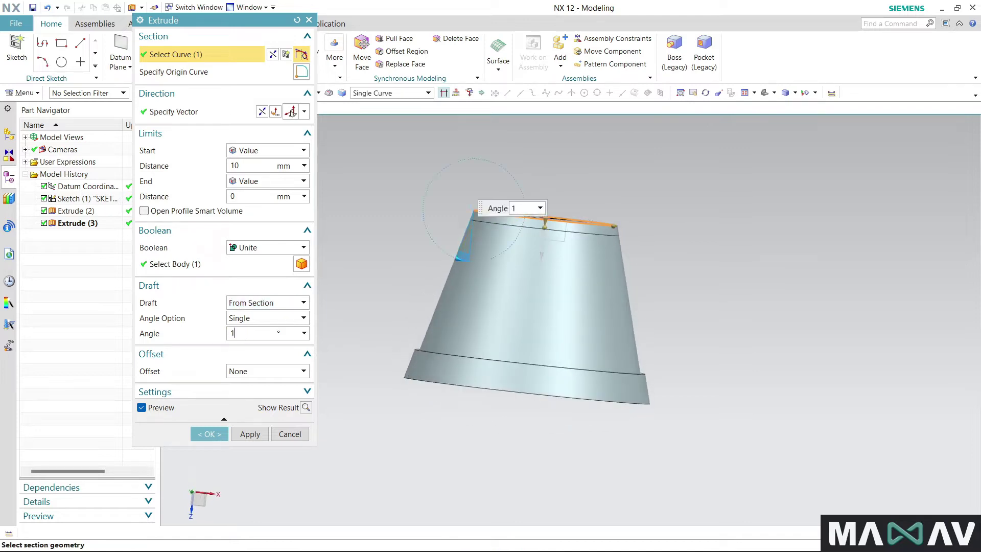
pyautogui.write('5')
pyautogui.press('Return')
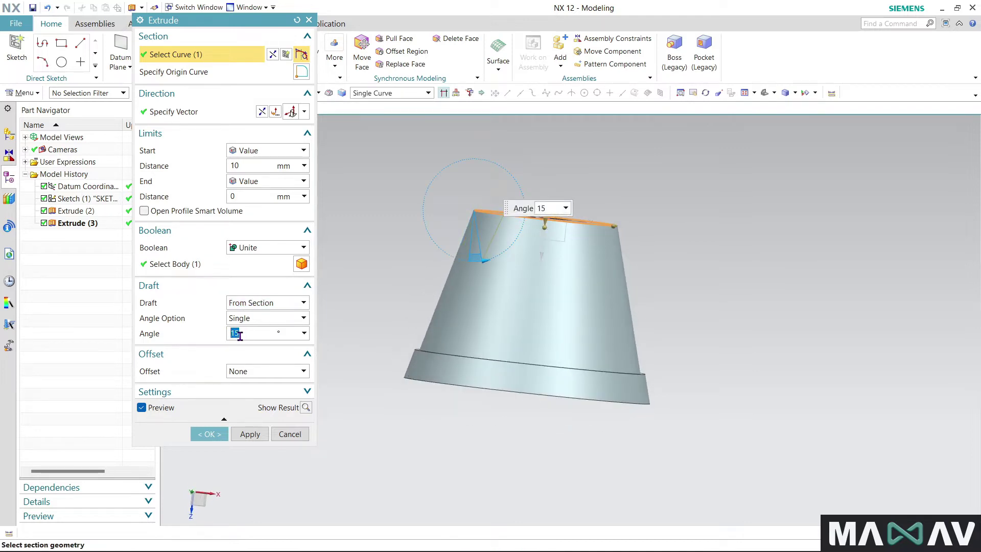
# Step: Give the 10 mm band a -5 mm single-sided offset and reverse its direction
pyautogui.click(262, 375)
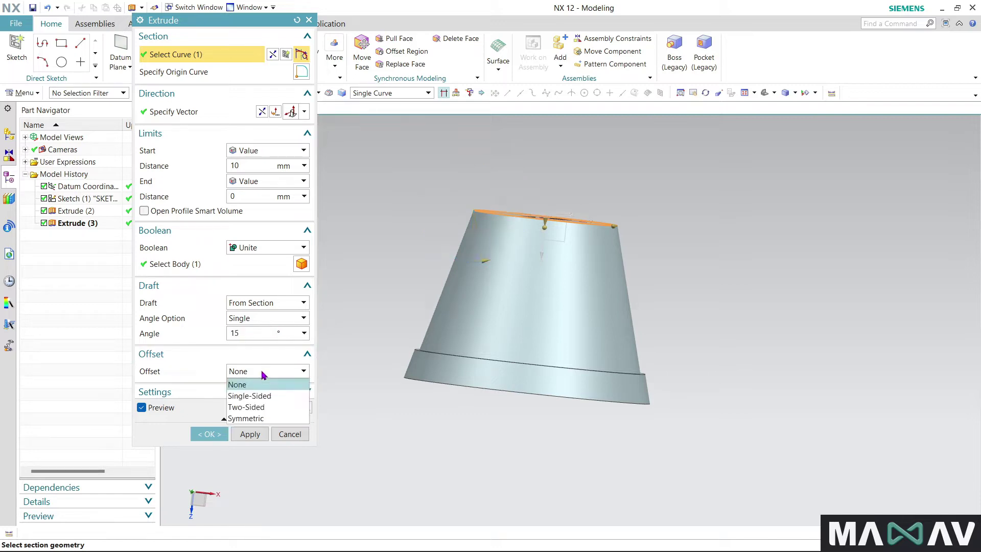
pyautogui.click(265, 403)
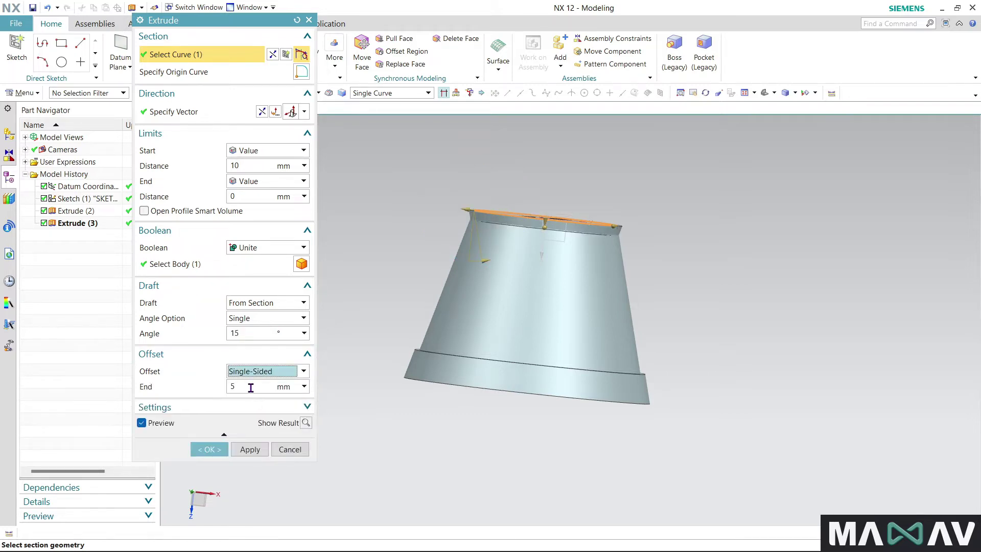
pyautogui.click(249, 388)
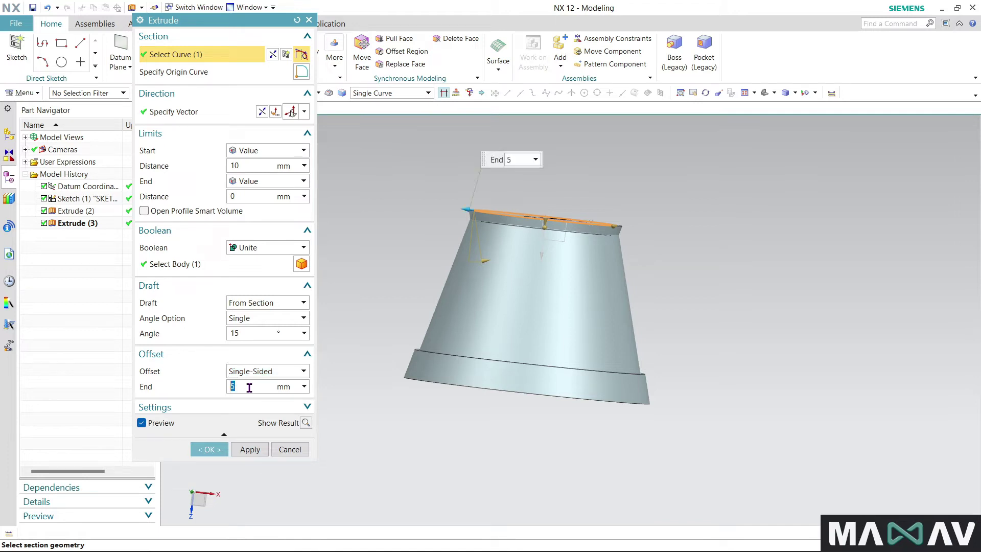
pyautogui.write('-5')
pyautogui.press('Return')
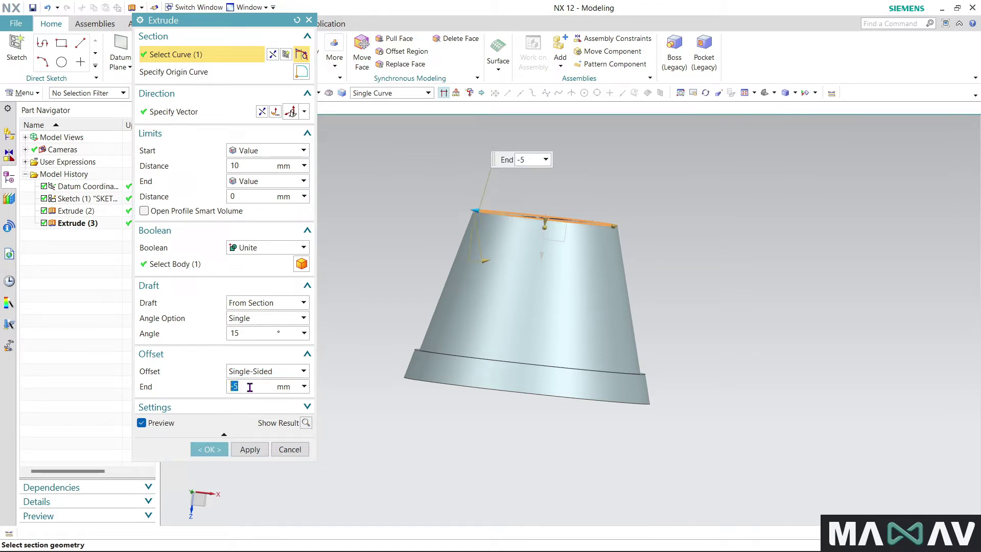
pyautogui.click(305, 423)
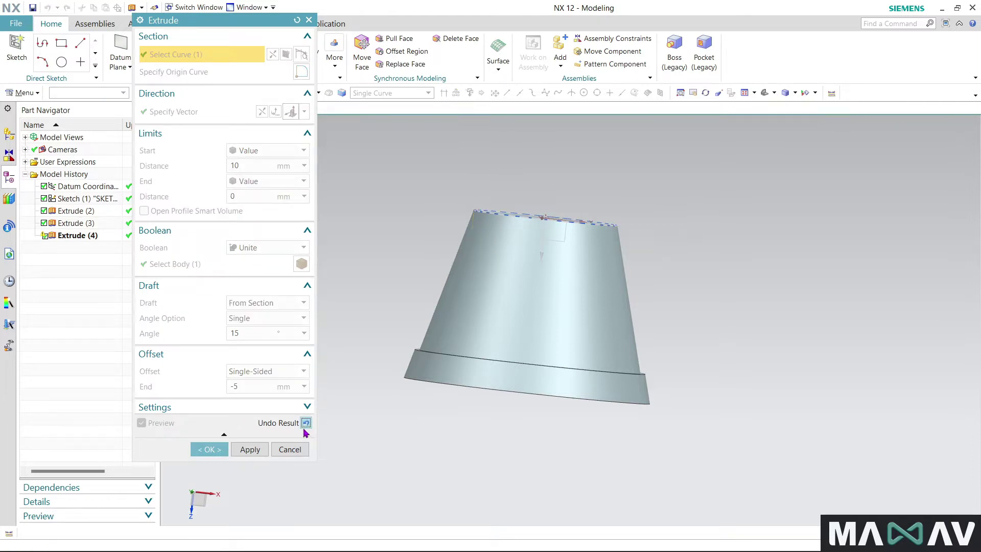
pyautogui.moveTo(370, 418)
pyautogui.mouseDown(button='middle')
pyautogui.moveTo(376, 445)
pyautogui.moveTo(372, 434)
pyautogui.mouseUp(button='middle')
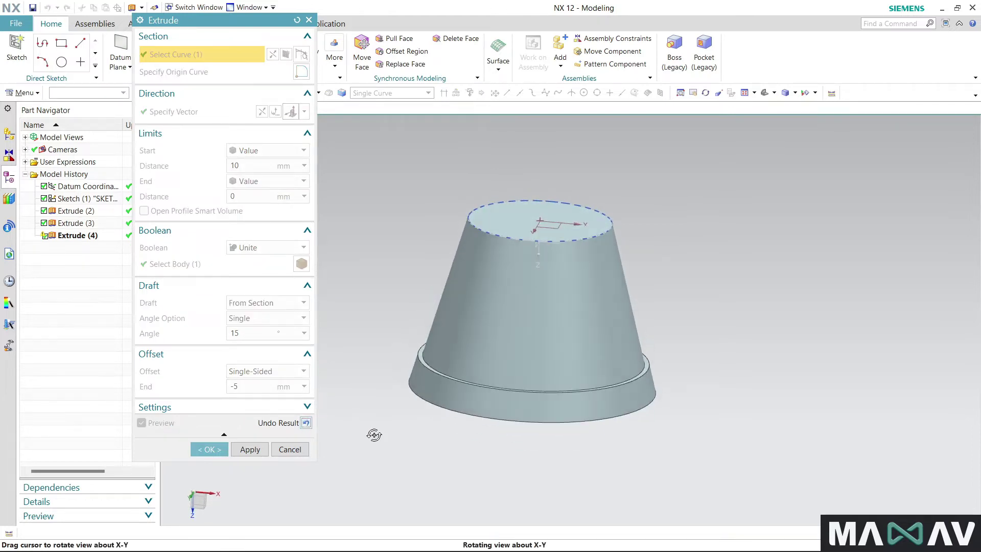
pyautogui.click(306, 423)
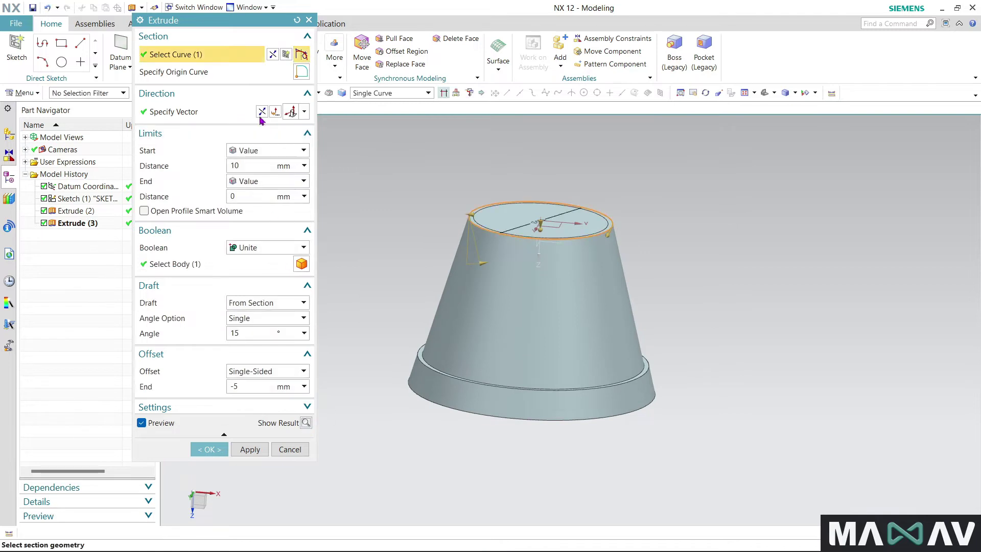
pyautogui.click(262, 112)
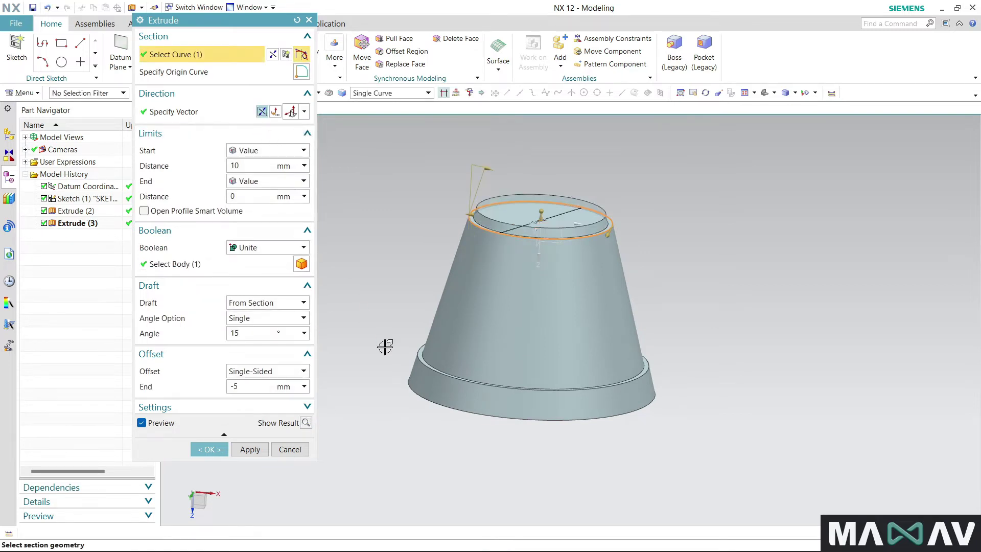
pyautogui.click(209, 448)
pyautogui.moveTo(334, 471)
pyautogui.mouseDown(button='middle')
pyautogui.moveTo(380, 536)
pyautogui.moveTo(345, 519)
pyautogui.moveTo(368, 519)
pyautogui.mouseUp(button='middle')
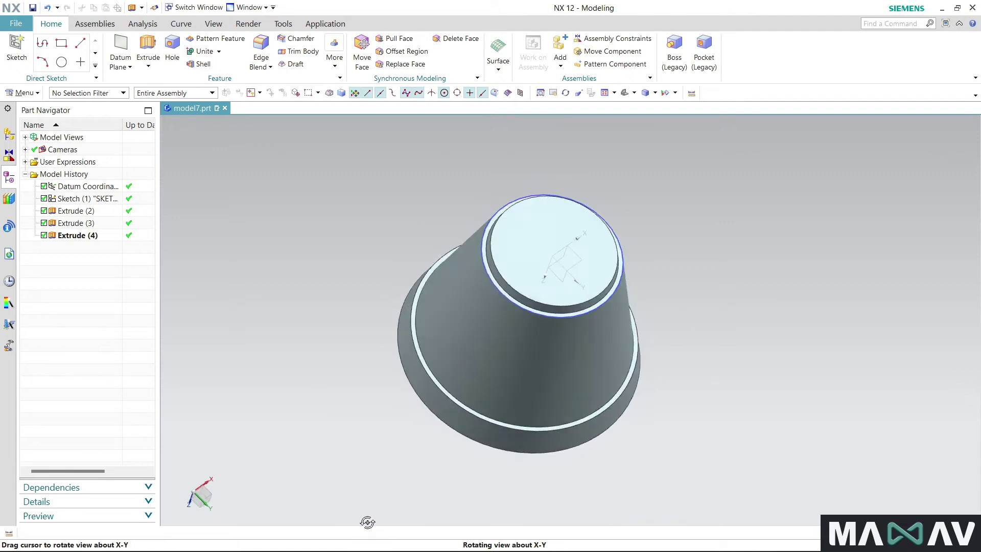
pyautogui.click(486, 271)
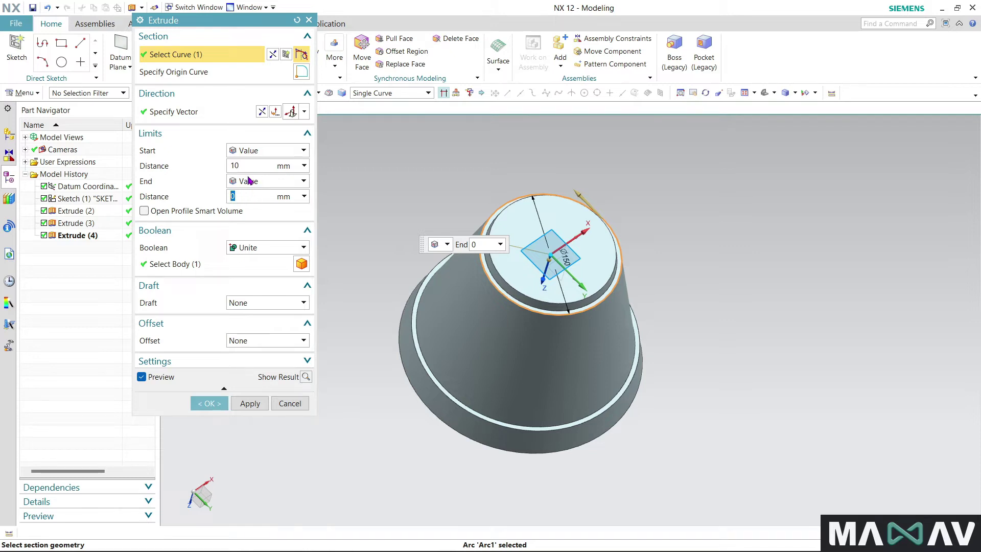
# Step: Draft the edge extrusion 15° from the section with a -20 mm single-sided offset
pyautogui.click(257, 303)
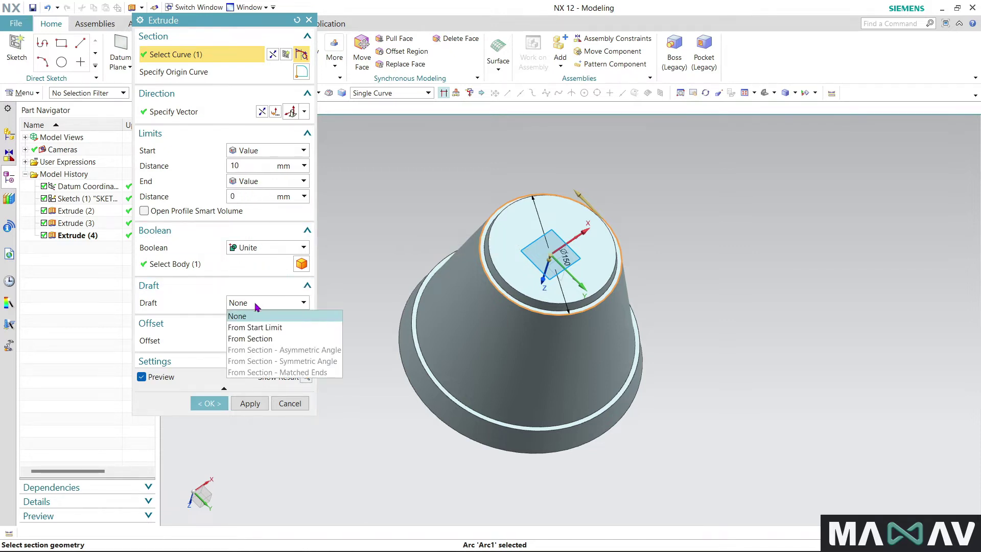
pyautogui.click(248, 338)
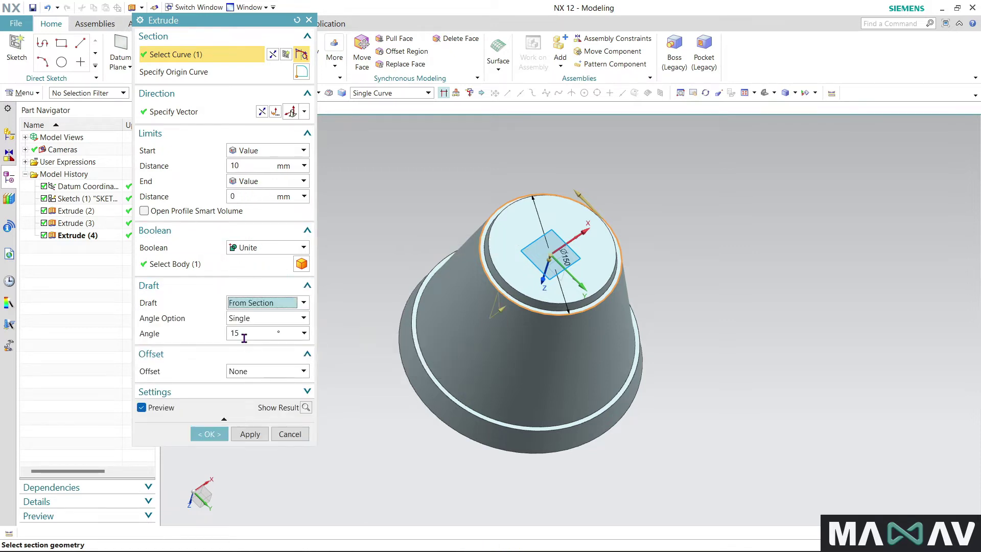
pyautogui.click(255, 372)
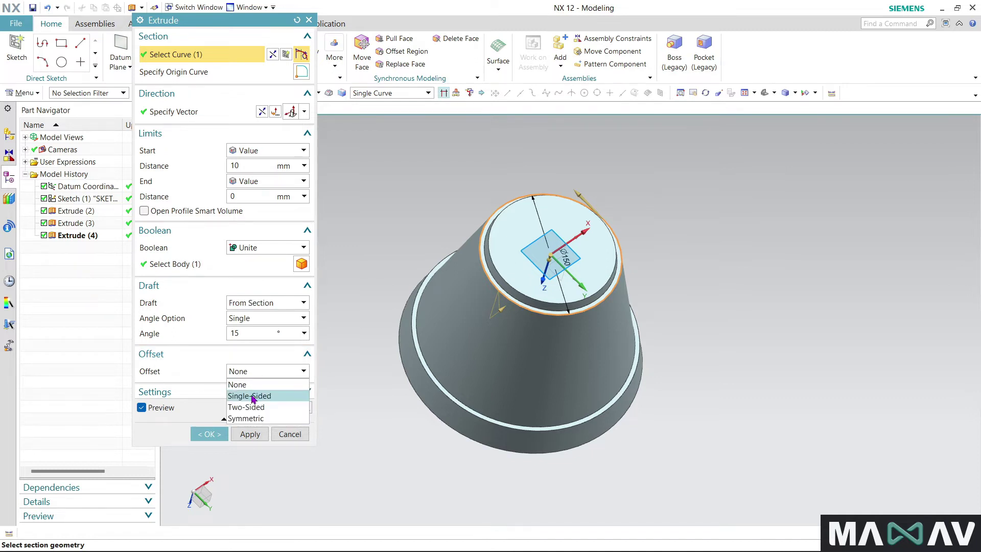
pyautogui.click(251, 396)
pyautogui.click(248, 386)
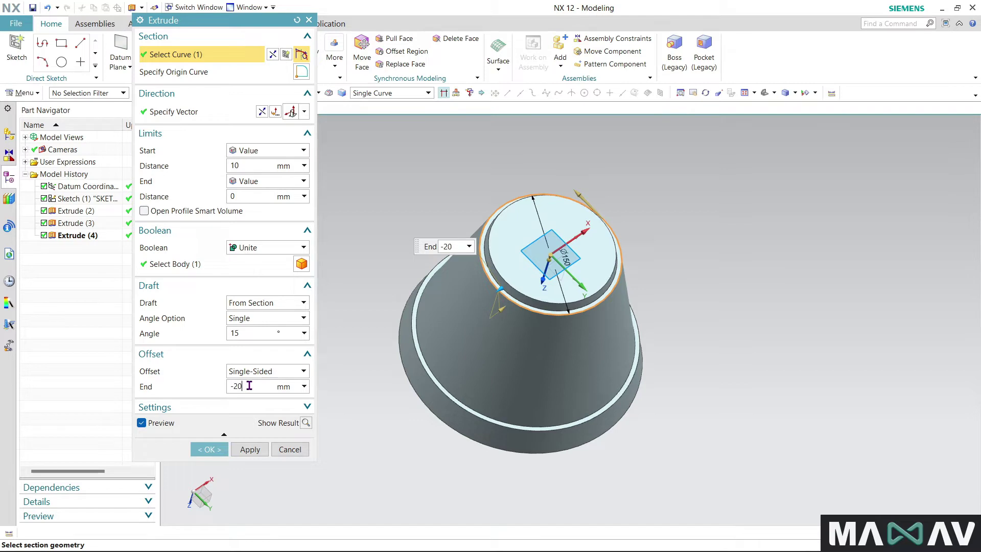
pyautogui.press('Return')
# Step: Subtract the reversed extrusion from the pot body, cutting a recess into the base
pyautogui.click(264, 249)
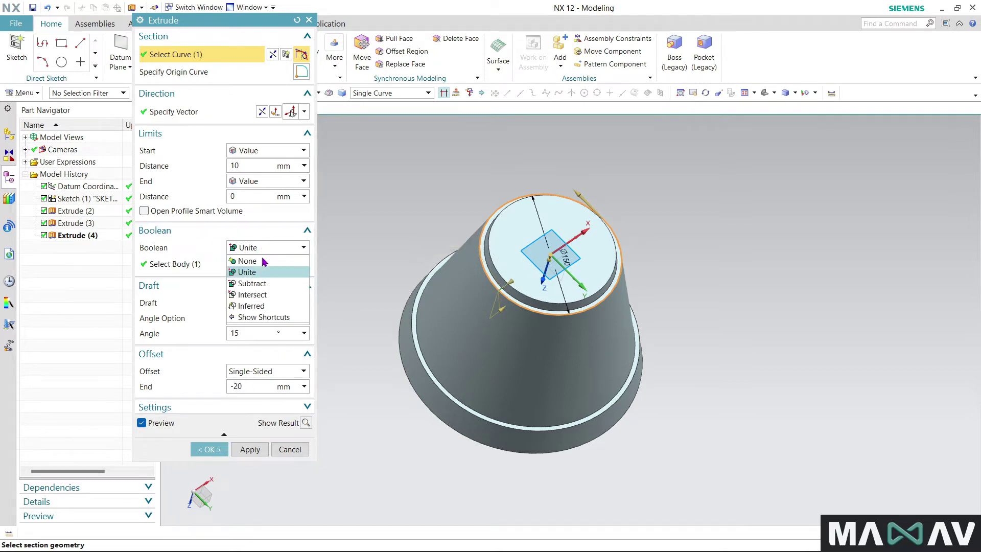
pyautogui.click(258, 282)
pyautogui.moveTo(356, 388); pyautogui.dragTo(333, 350, button='middle')
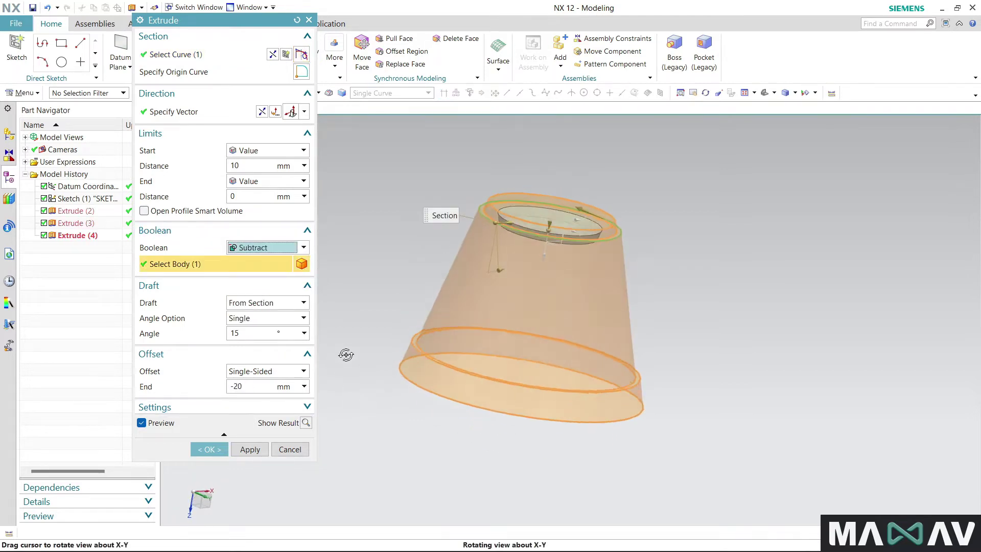
pyautogui.click(261, 111)
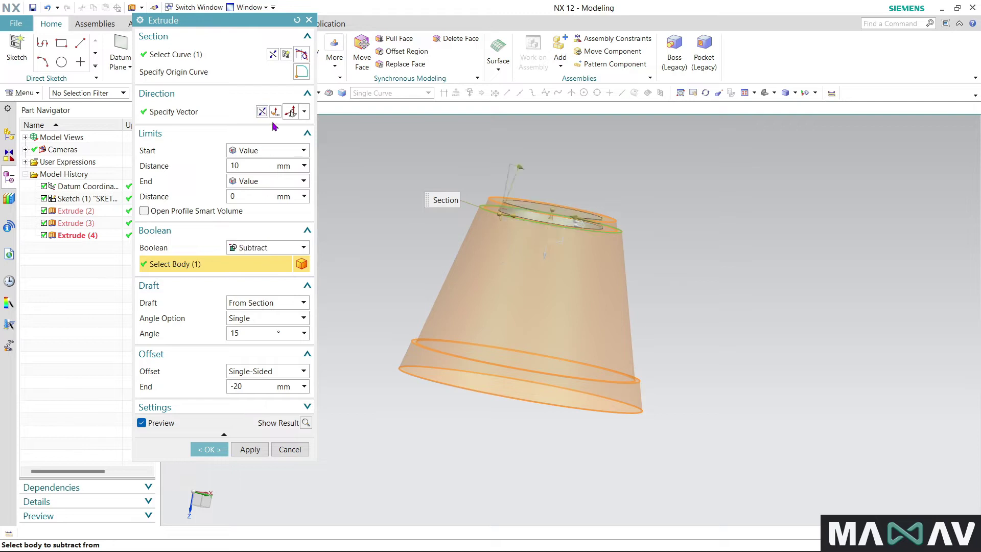
pyautogui.scroll(3, 499, 197)
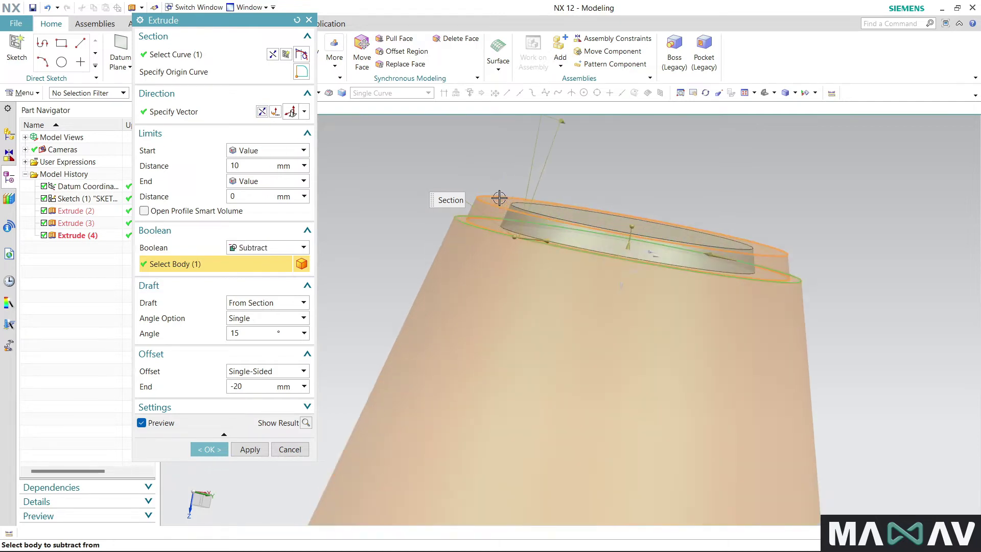
pyautogui.scroll(2, 497, 200)
pyautogui.click(207, 449)
pyautogui.moveTo(376, 207)
pyautogui.mouseDown(button='middle')
pyautogui.moveTo(351, 269)
pyautogui.moveTo(324, 245)
pyautogui.moveTo(377, 189)
pyautogui.mouseUp(button='middle')
pyautogui.scroll(-2, 377, 189)
pyautogui.moveTo(273, 318)
pyautogui.mouseDown(button='middle')
pyautogui.moveTo(291, 378)
pyautogui.moveTo(300, 353)
pyautogui.moveTo(289, 359)
pyautogui.mouseUp(button='middle')
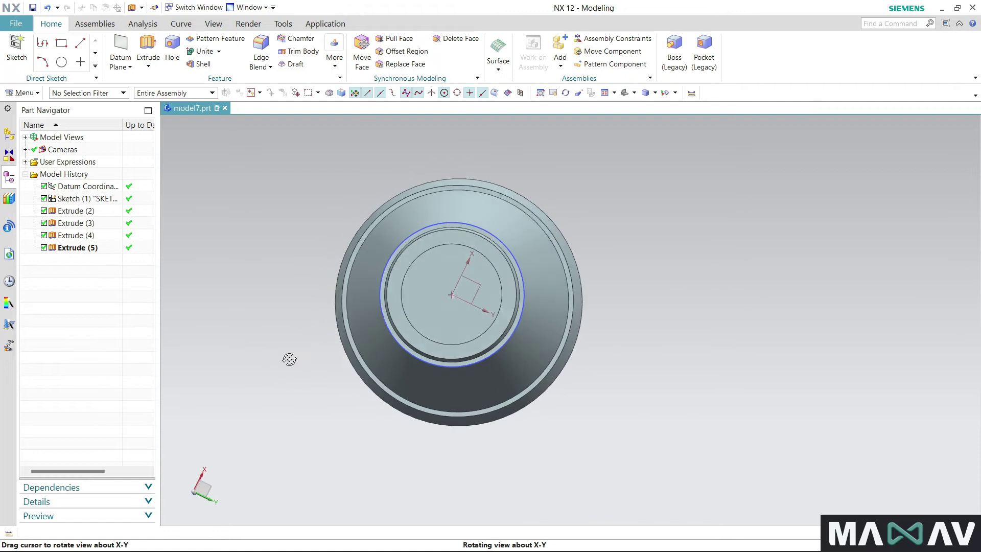
# Step: Create a new sketch on the pot's flat end face
pyautogui.click(16, 48)
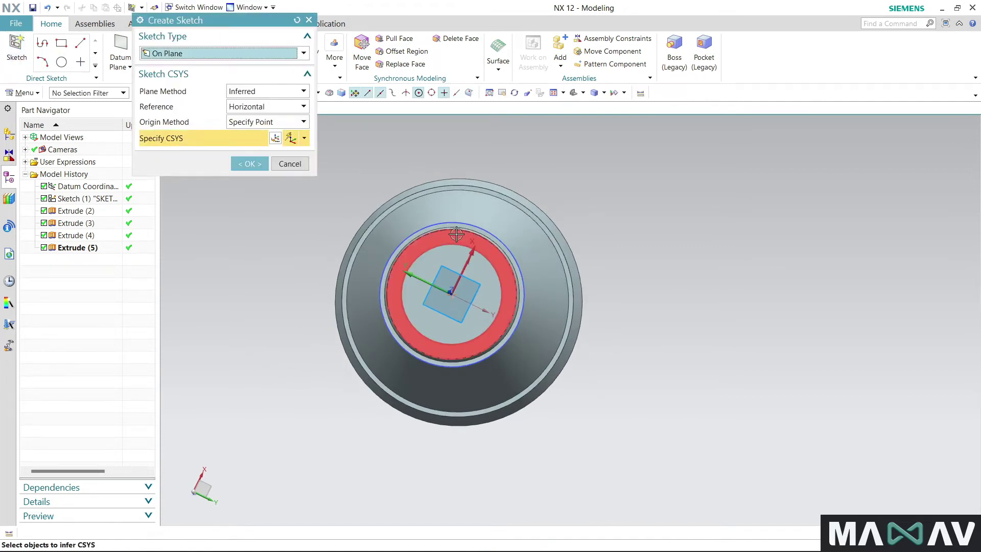
pyautogui.click(446, 252)
pyautogui.moveTo(235, 248); pyautogui.dragTo(263, 235, button='middle')
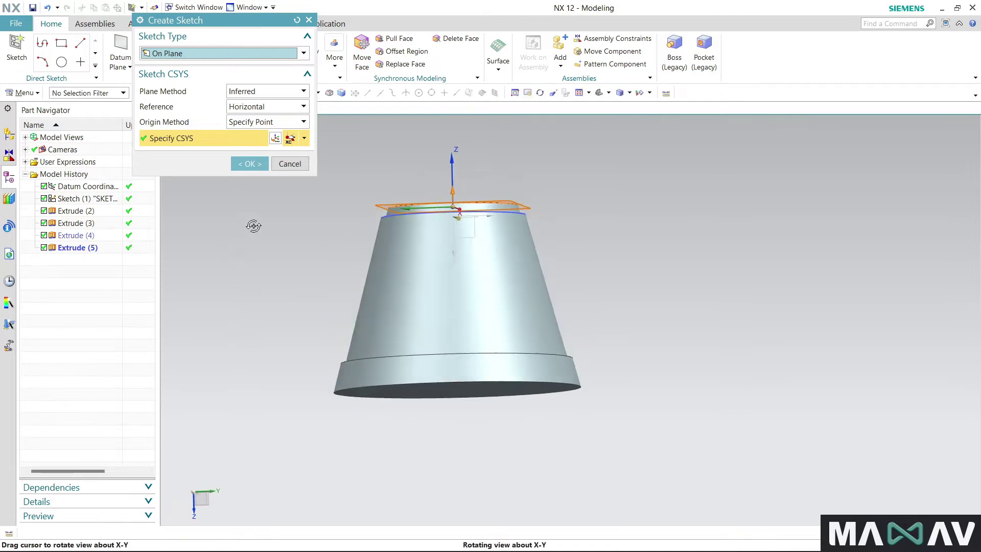
pyautogui.click(251, 164)
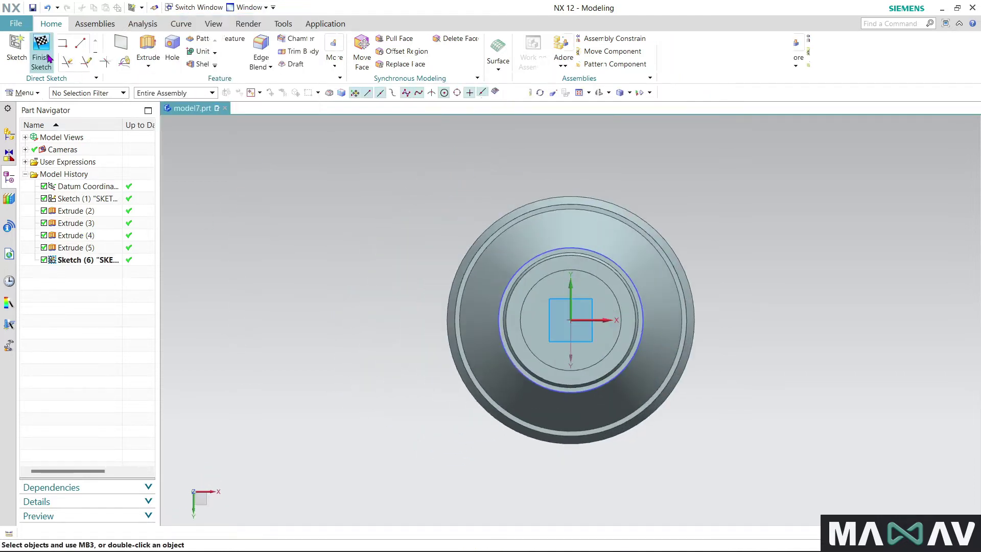
# Step: Draw a centre-based rectangle about 190 long and 30 wide at the sketch origin
pyautogui.click(87, 44)
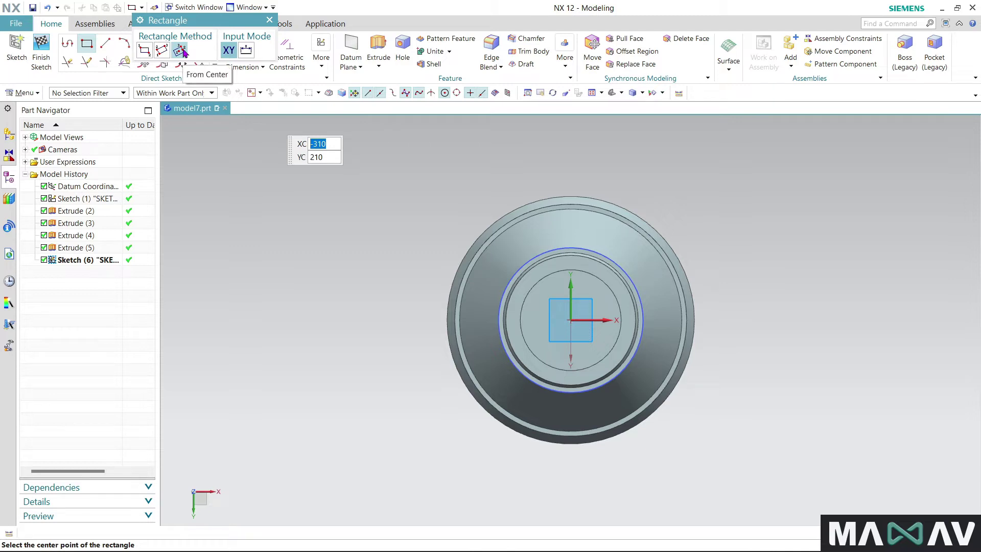
pyautogui.click(180, 50)
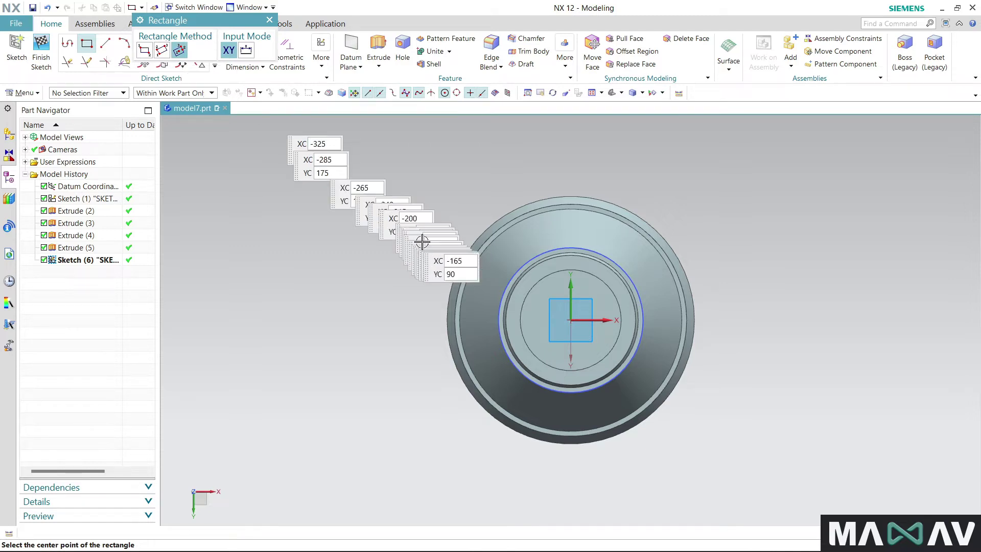
pyautogui.click(564, 338)
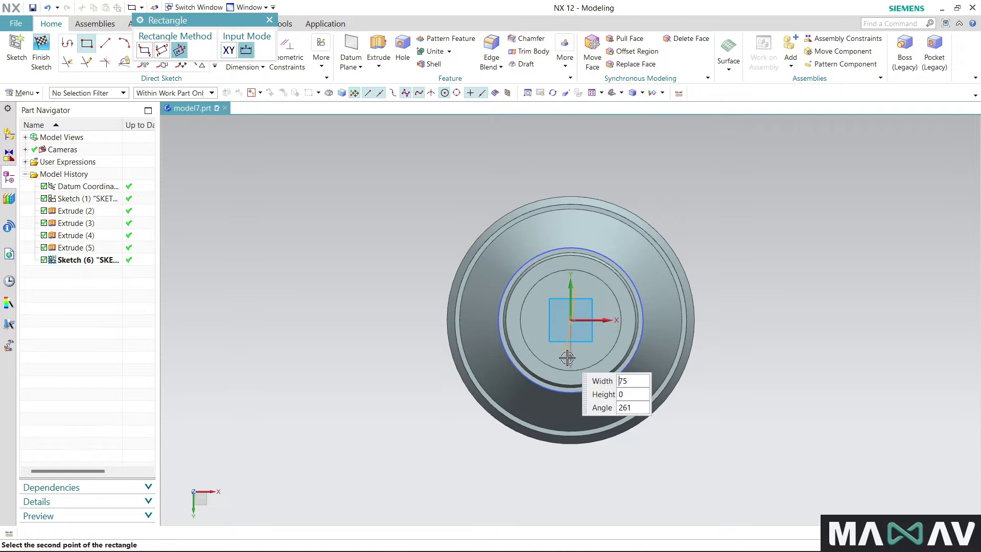
pyautogui.press('Escape')
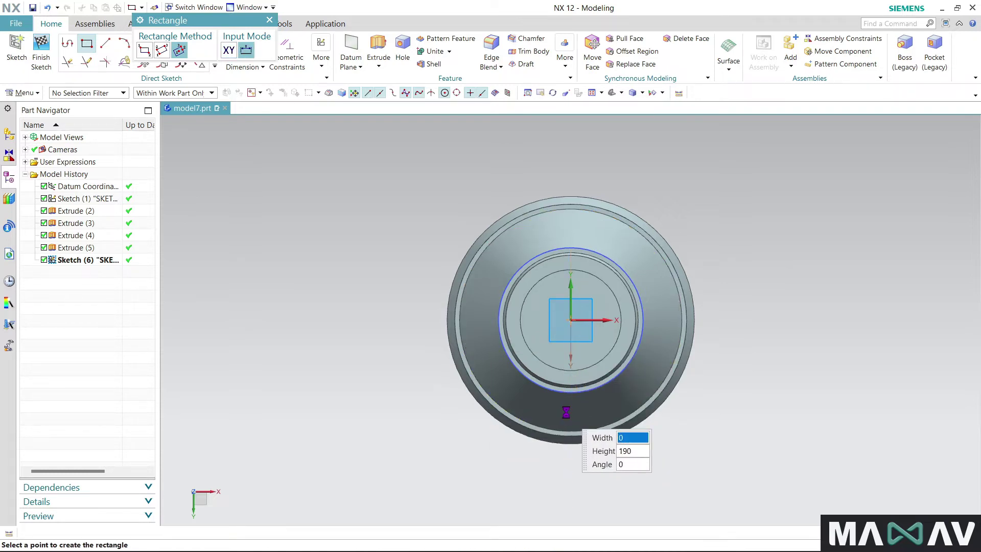
pyautogui.press('Return')
pyautogui.click(487, 301)
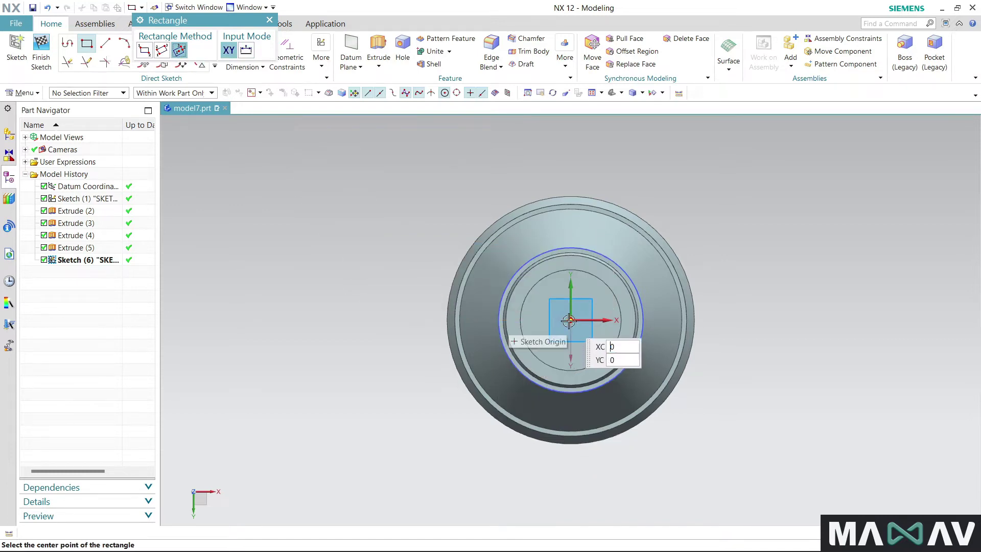
pyautogui.click(566, 347)
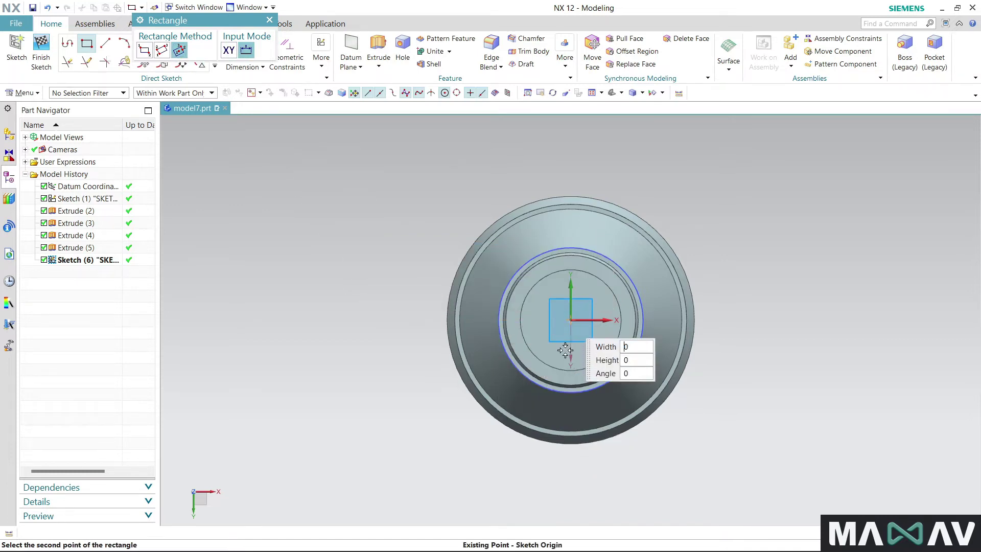
pyautogui.click(574, 411)
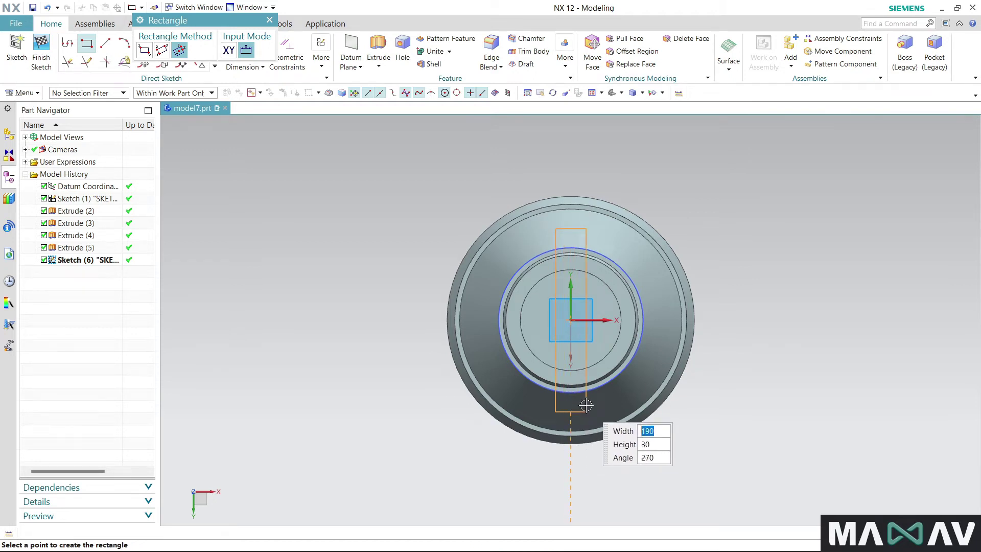
pyautogui.click(587, 416)
pyautogui.click(269, 19)
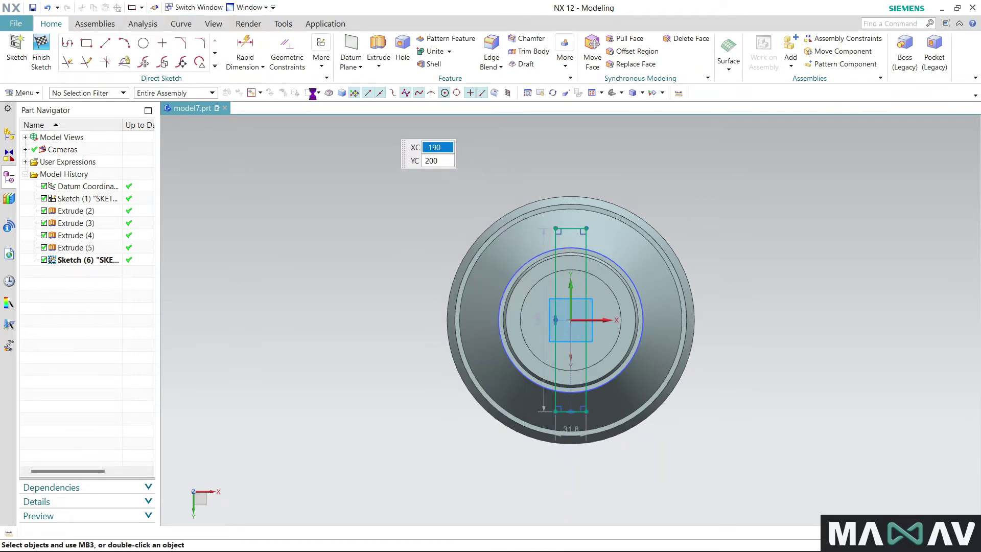
# Step: Dimension the slot rectangle 25 wide and 200 long, then finish the sketch
pyautogui.click(252, 42)
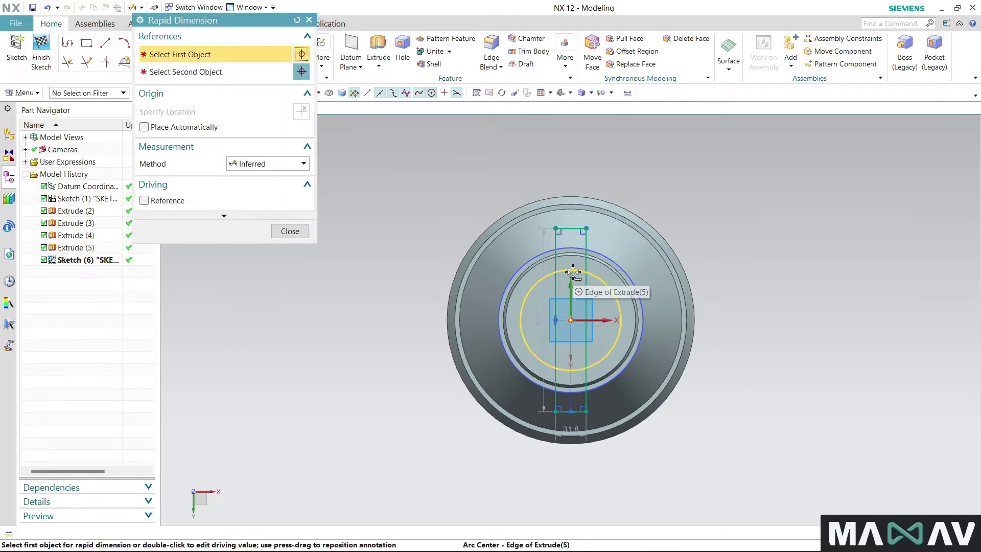
pyautogui.scroll(3, 591, 192)
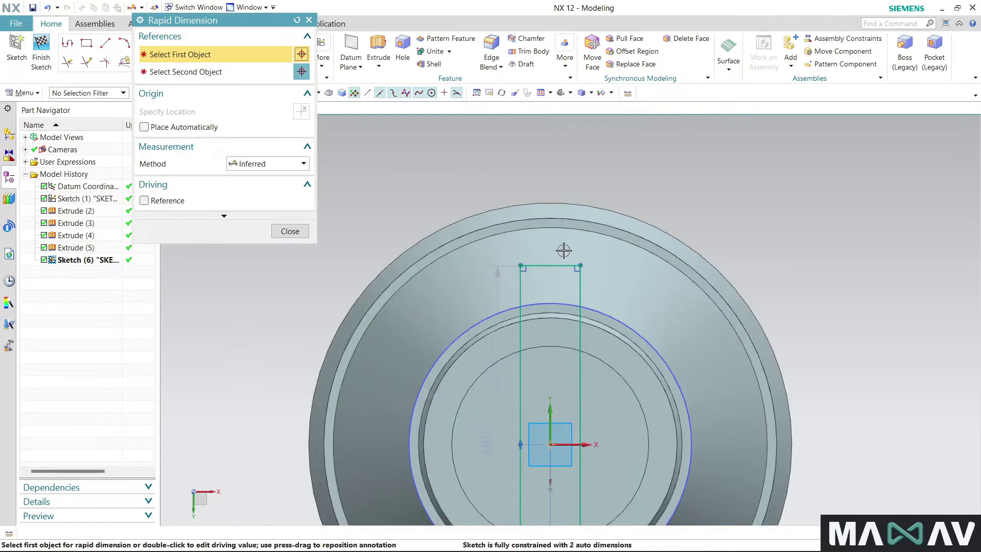
pyautogui.click(563, 176)
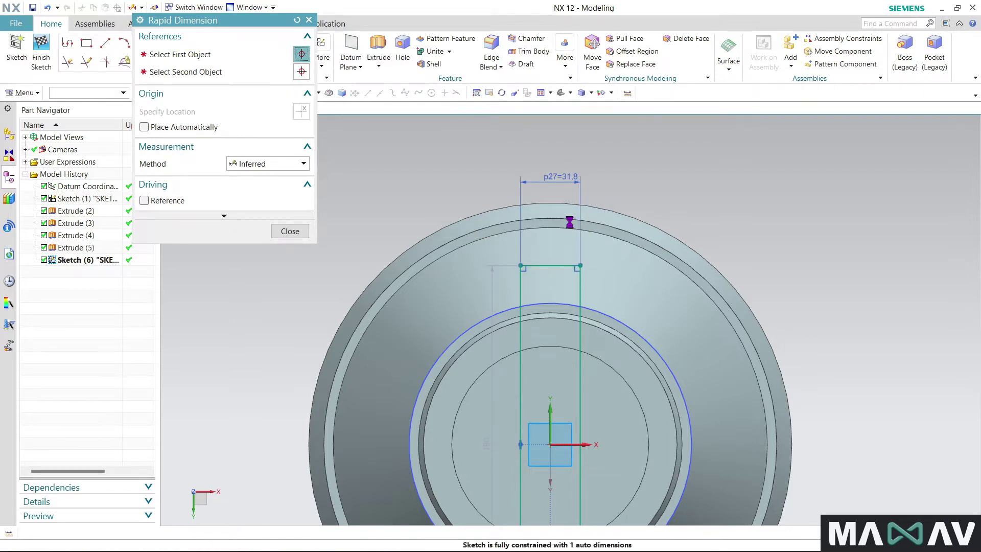
pyautogui.write('25')
pyautogui.press('Return')
pyautogui.scroll(-4, 571, 220)
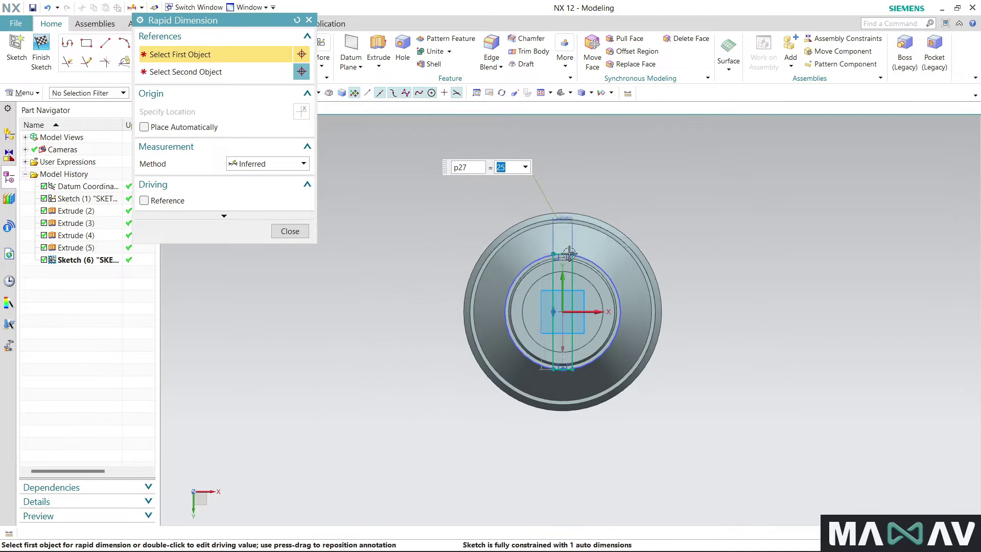
pyautogui.click(553, 278)
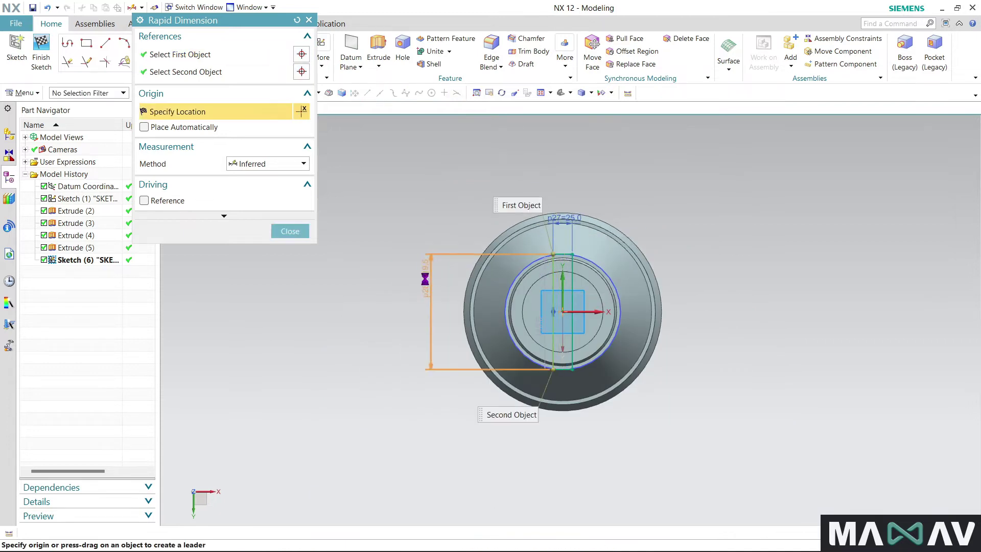
pyautogui.click(426, 281)
pyautogui.doubleClick(426, 281)
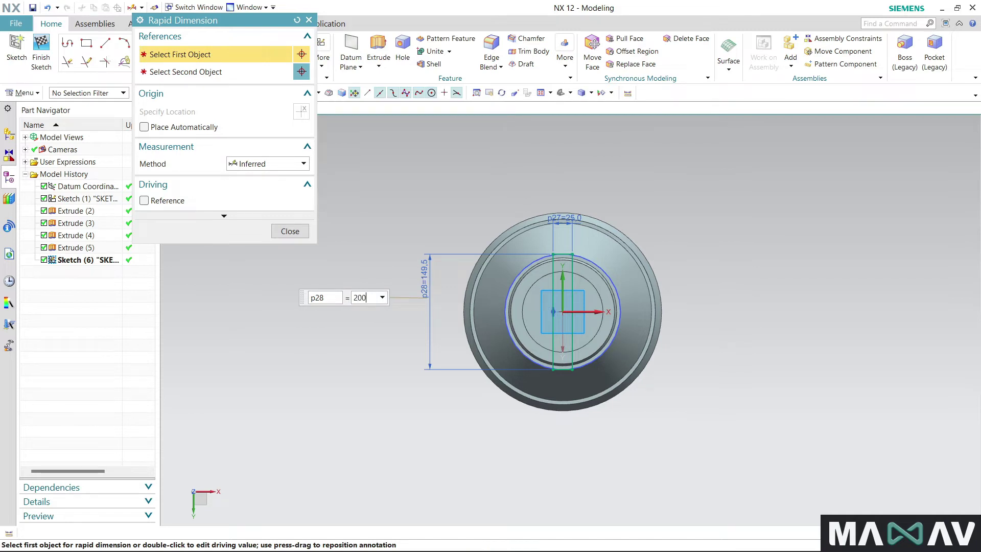
pyautogui.press('Return')
pyautogui.click(299, 232)
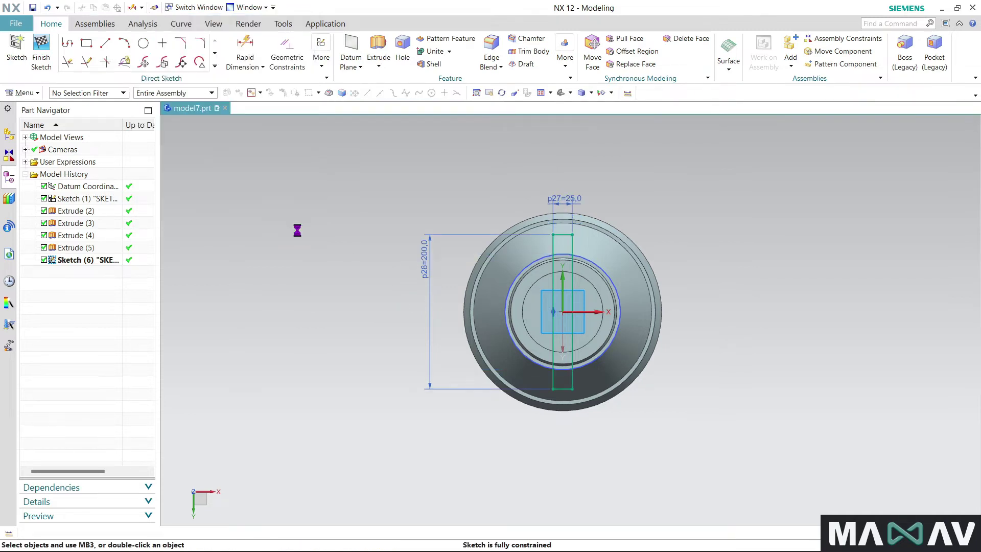
pyautogui.click(42, 54)
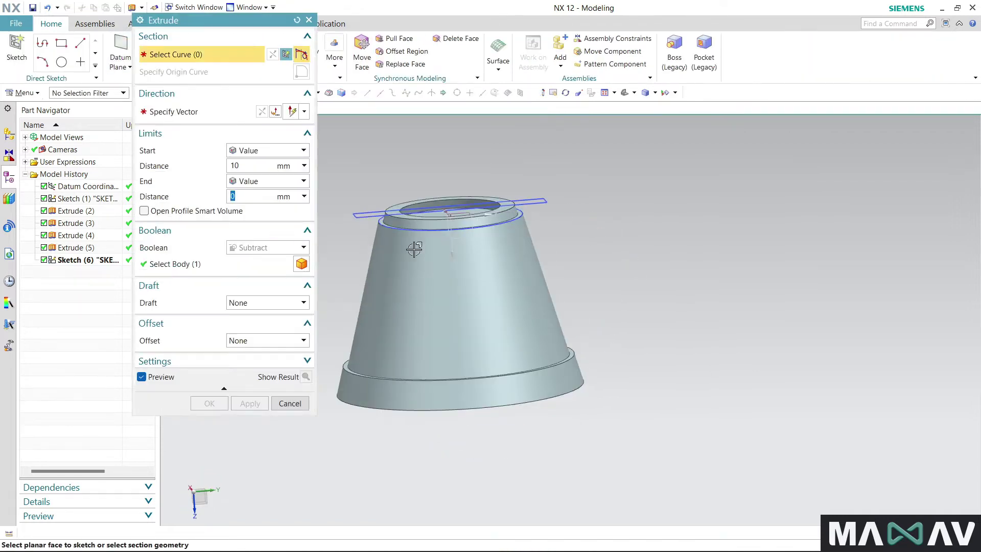
# Step: Select the whole slot rectangle as the extrusion section using Connected Curves
pyautogui.scroll(-1, 575, 273)
pyautogui.moveTo(594, 293); pyautogui.dragTo(599, 320, button='middle')
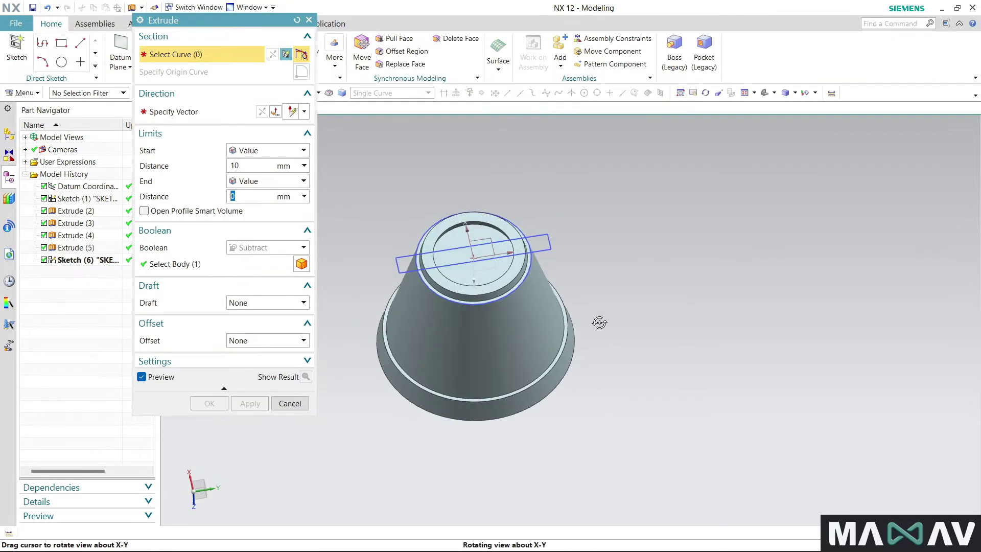
pyautogui.click(555, 261)
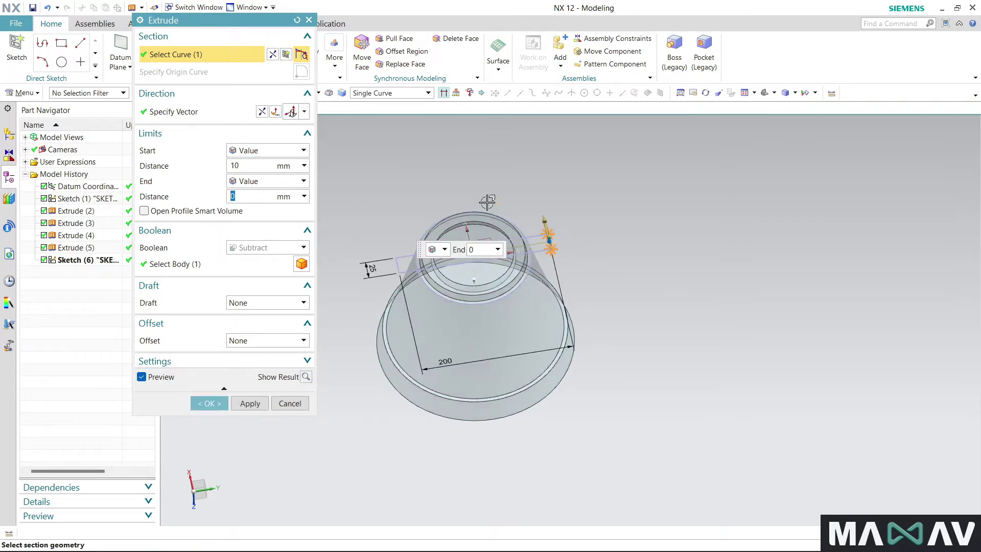
pyautogui.click(417, 96)
pyautogui.click(404, 118)
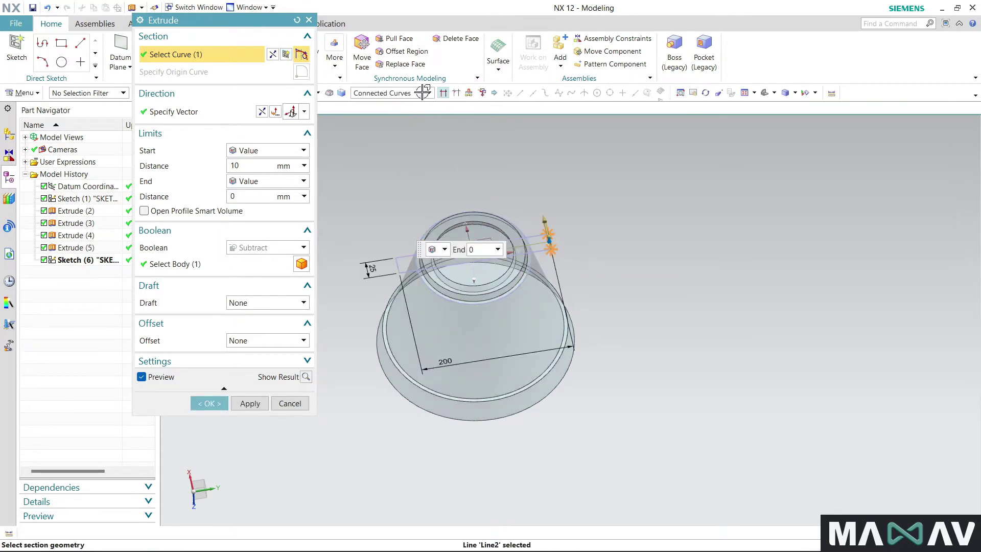
pyautogui.keyDown('shift'); pyautogui.click(543, 256); pyautogui.keyUp('shift')
pyautogui.click(543, 252)
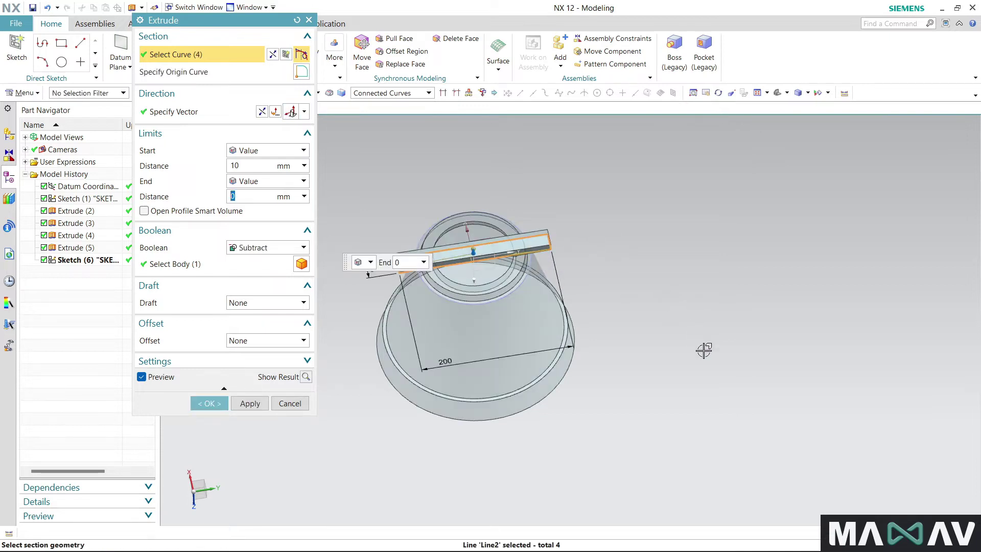
# Step: Cut the slot 10 mm into the pot by reversing direction and subtracting from the body
pyautogui.click(264, 113)
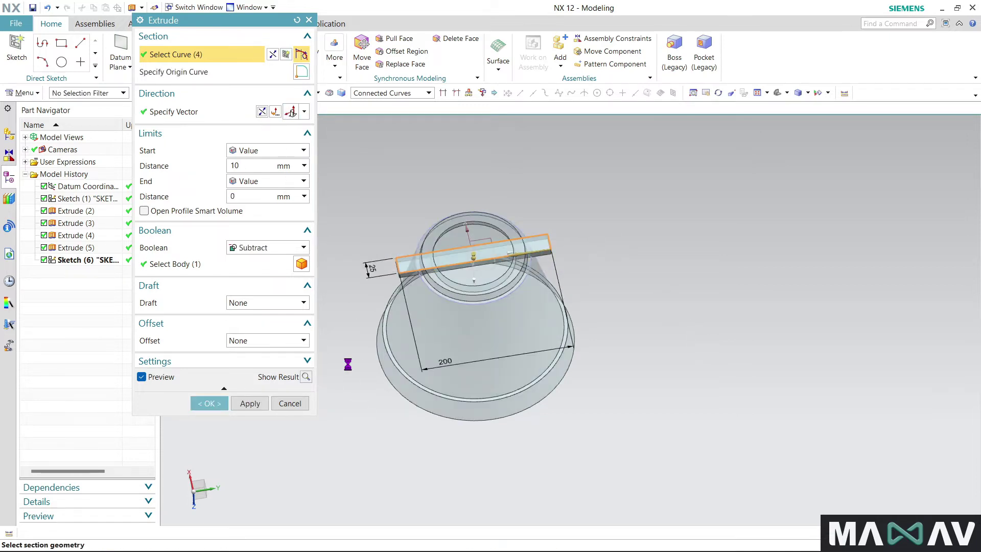
pyautogui.moveTo(350, 381); pyautogui.dragTo(383, 368, button='middle')
pyautogui.scroll(3, 394, 207)
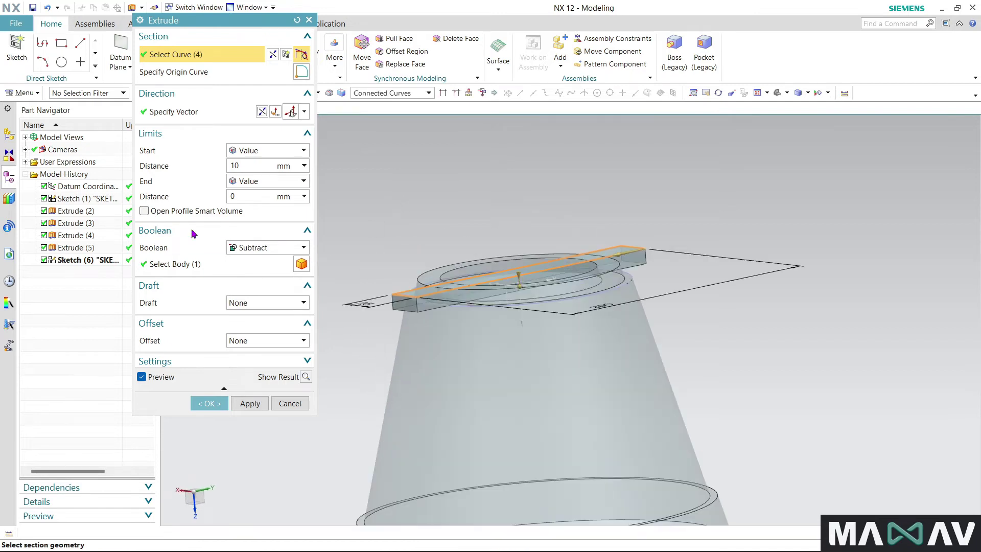
pyautogui.click(222, 264)
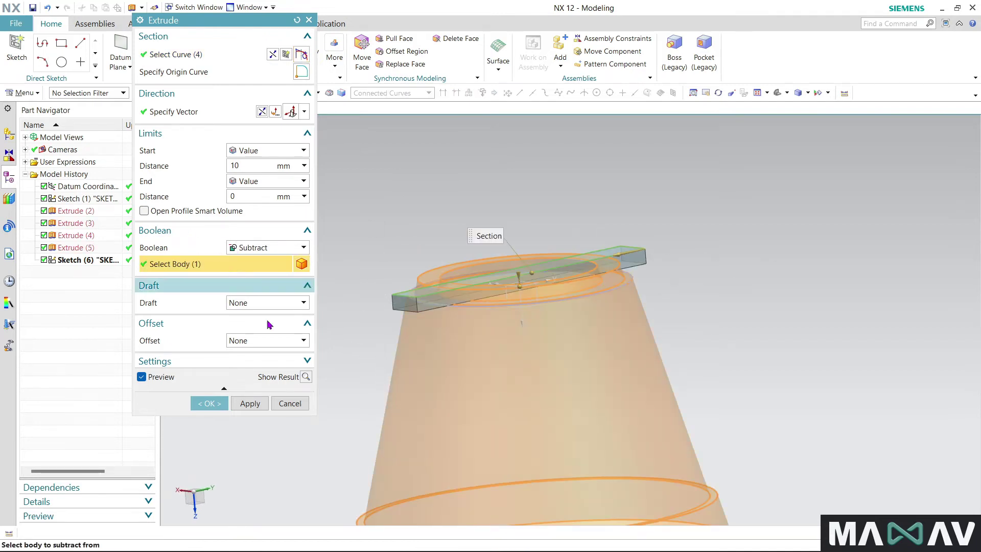
pyautogui.moveTo(307, 324)
pyautogui.mouseDown(button='middle')
pyautogui.moveTo(339, 327)
pyautogui.moveTo(350, 357)
pyautogui.mouseUp(button='middle')
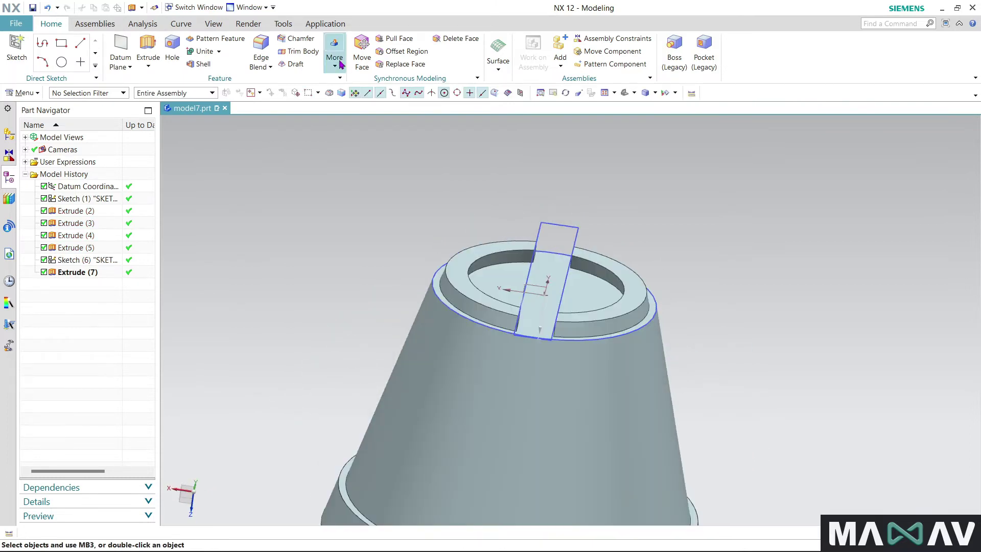
pyautogui.click(340, 61)
pyautogui.click(493, 108)
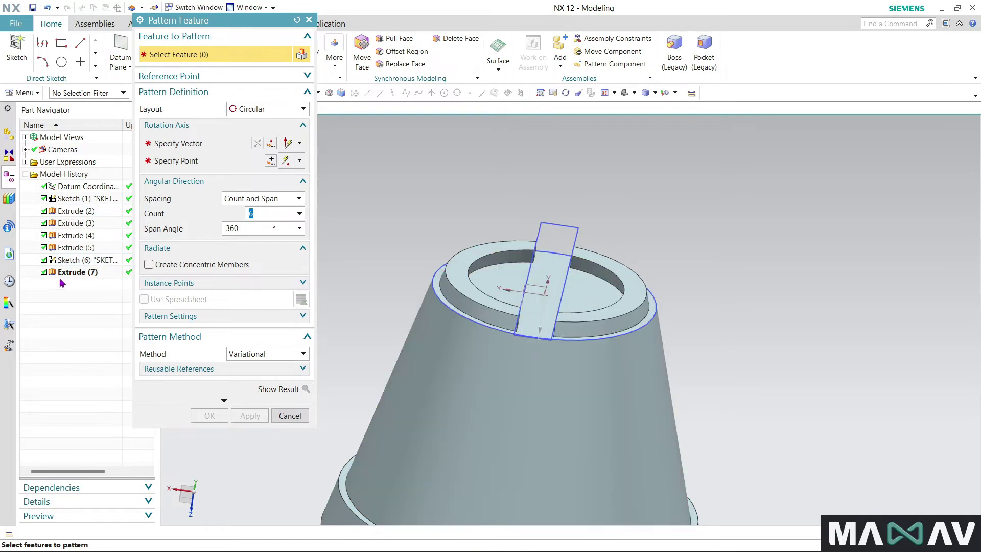
# Step: Pattern Extrude (7) circularly about the pot's axis through the rim centre
pyautogui.click(87, 274)
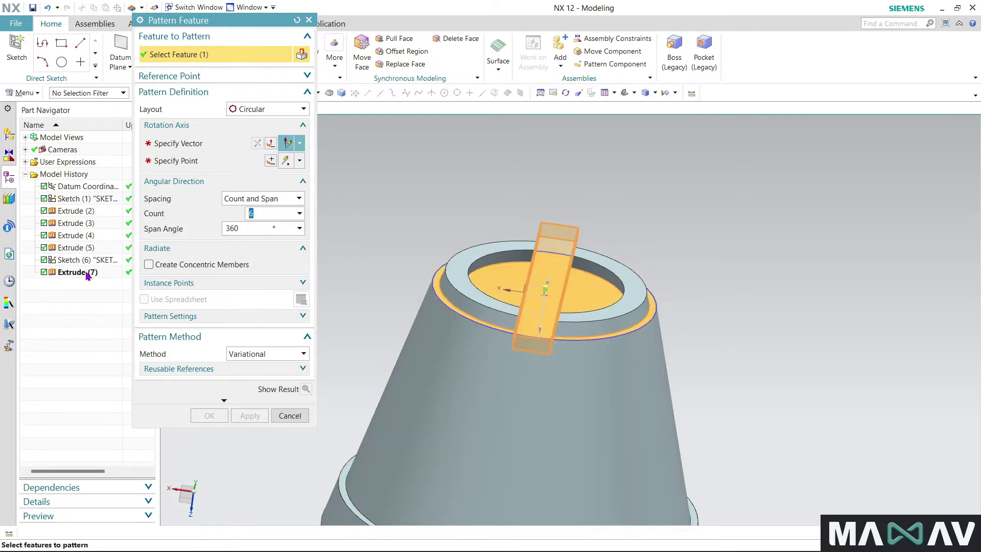
pyautogui.scroll(1, 514, 162)
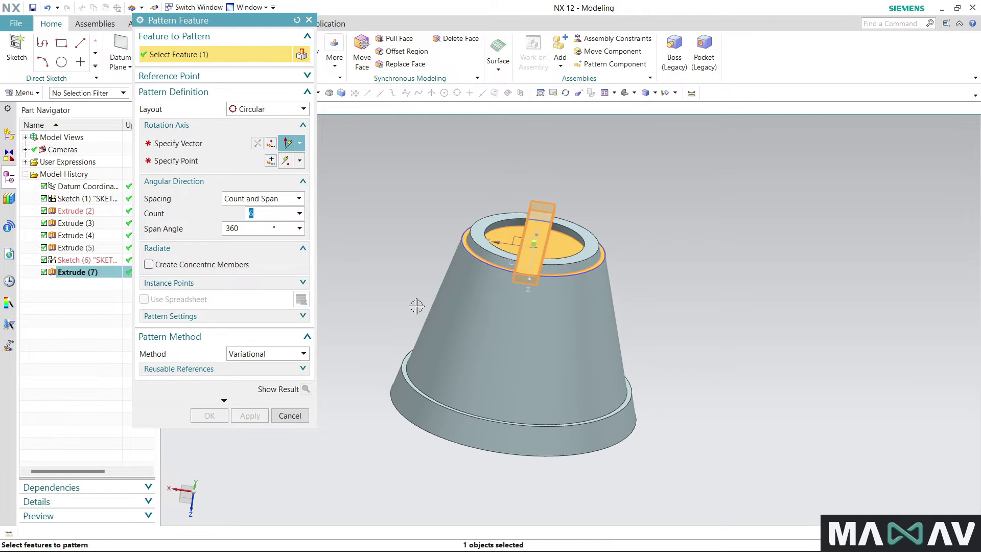
pyautogui.moveTo(415, 306); pyautogui.dragTo(415, 333, button='middle')
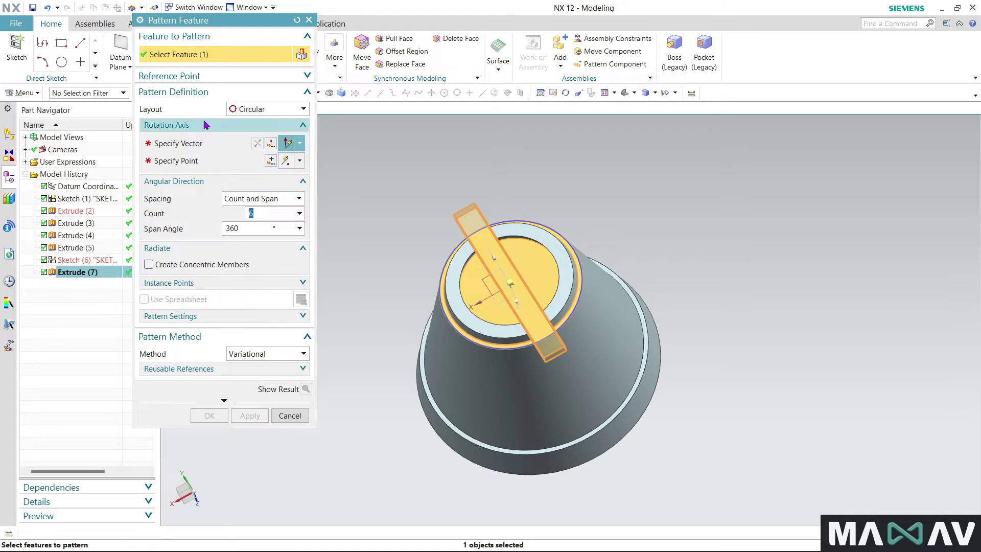
pyautogui.click(264, 110)
pyautogui.click(251, 133)
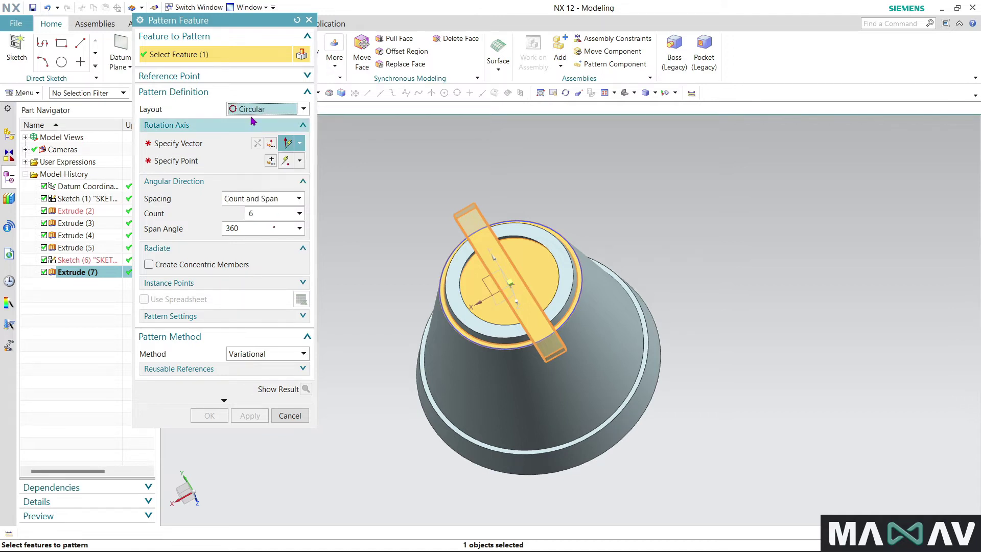
pyautogui.click(192, 143)
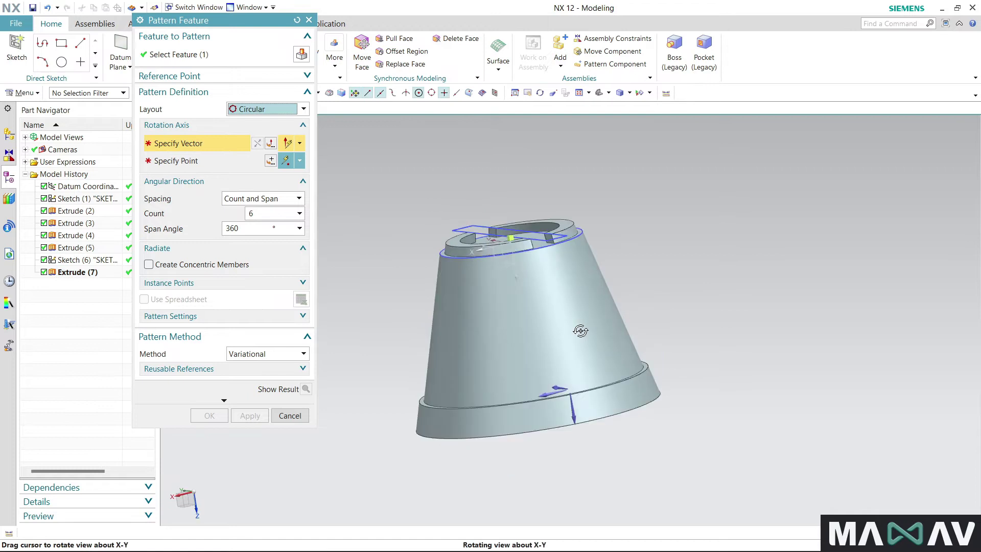
pyautogui.moveTo(546, 381); pyautogui.dragTo(530, 493, button='middle')
pyautogui.middleClick(530, 492)
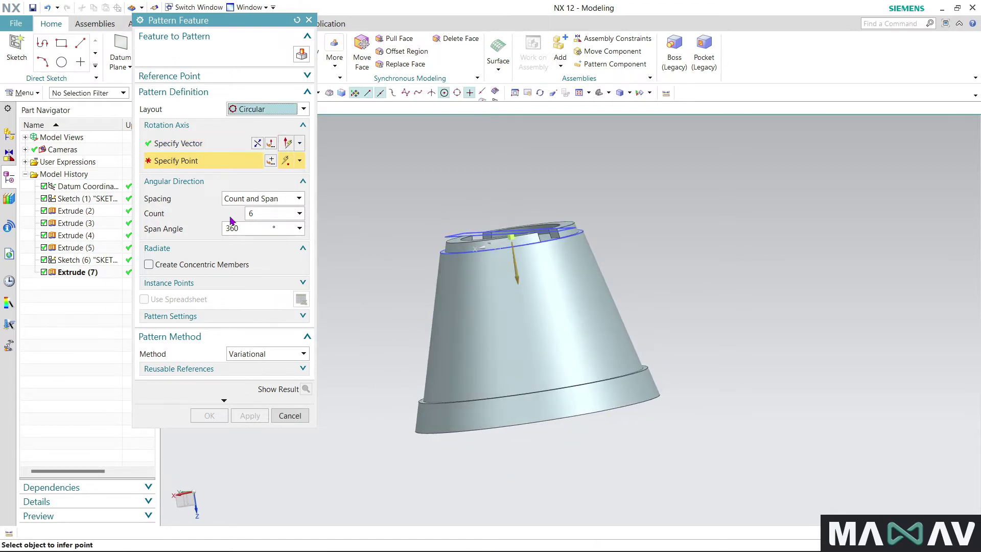
pyautogui.moveTo(381, 308); pyautogui.dragTo(390, 320, button='middle')
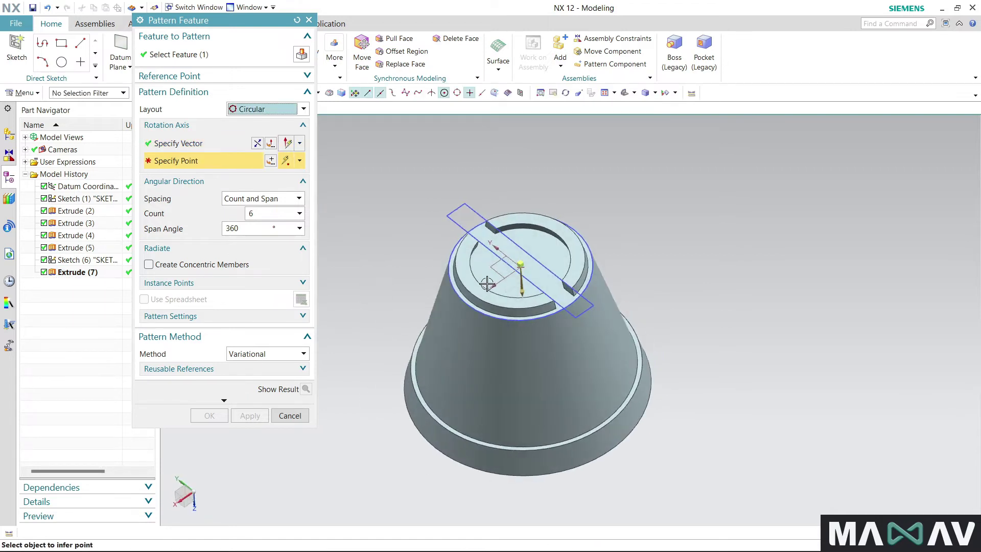
pyautogui.click(476, 274)
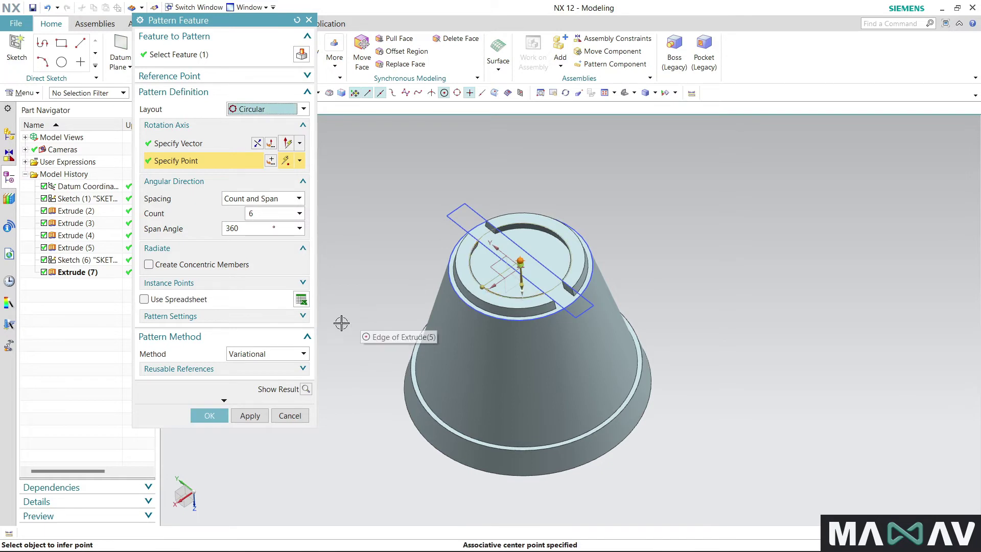
# Step: Set the circular pattern to 3 copies over 360° and apply it
pyautogui.click(246, 202)
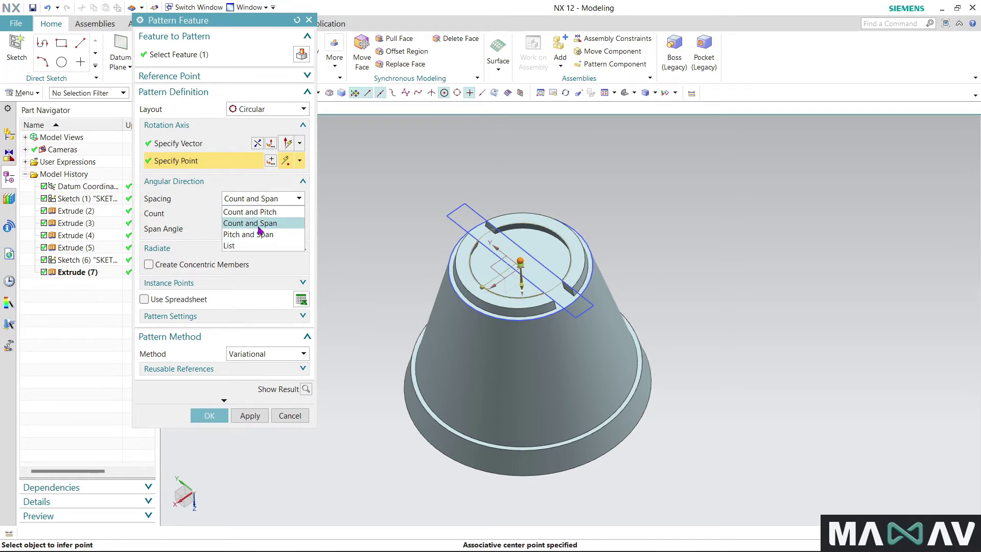
pyautogui.click(268, 224)
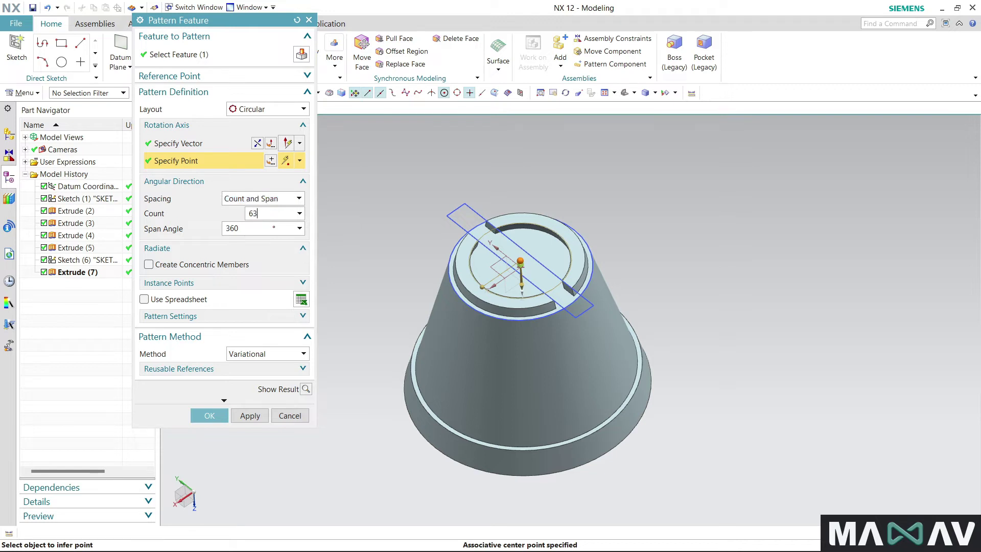
pyautogui.write('3')
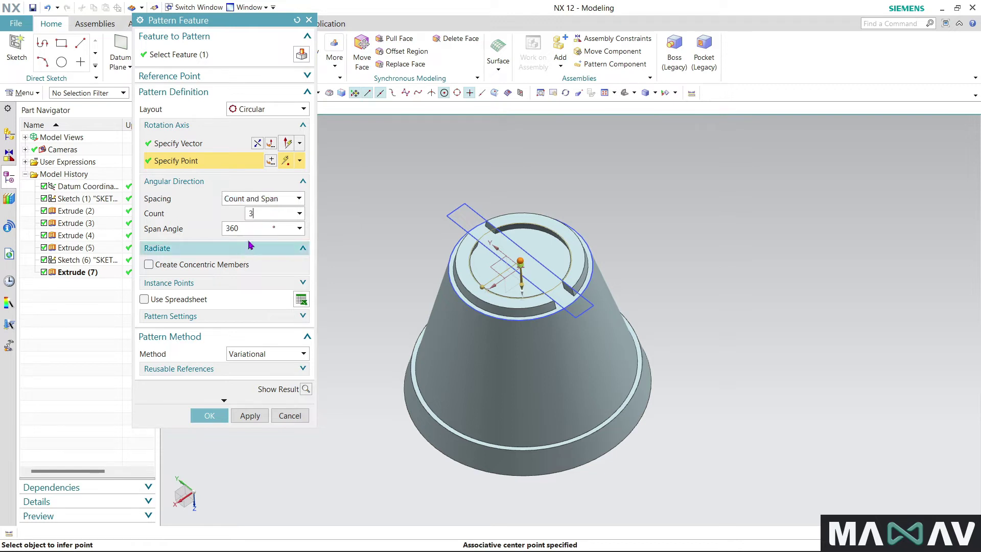
pyautogui.click(224, 416)
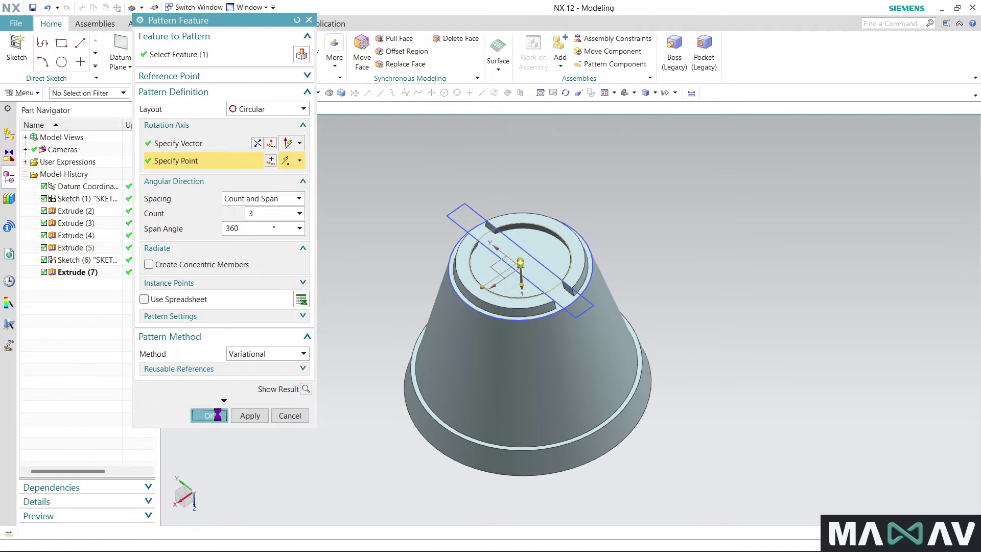
pyautogui.moveTo(349, 329)
pyautogui.mouseDown(button='middle')
pyautogui.moveTo(348, 354)
pyautogui.moveTo(350, 321)
pyautogui.moveTo(307, 373)
pyautogui.mouseUp(button='middle')
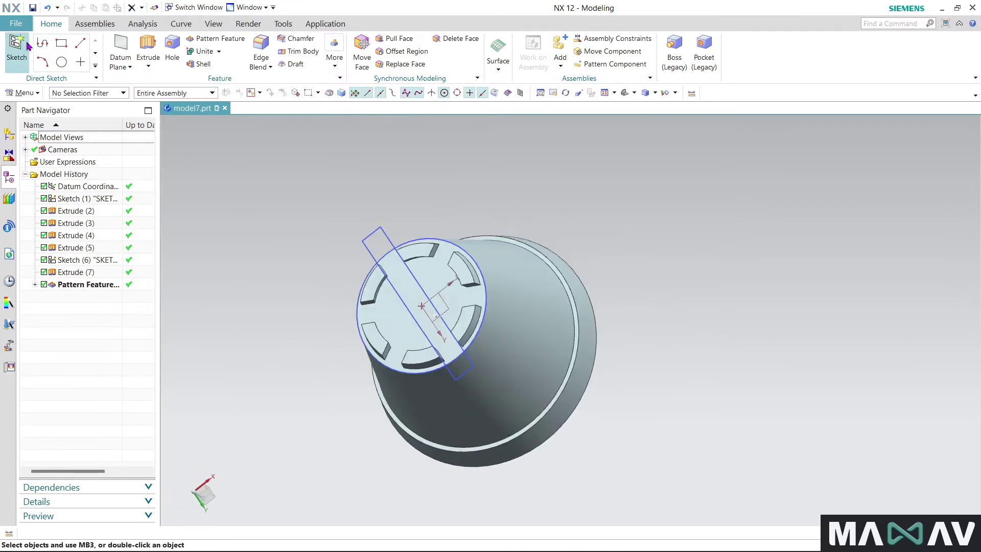
# Step: Place a new sketch on the slotted base end face and begin a circle
pyautogui.click(17, 46)
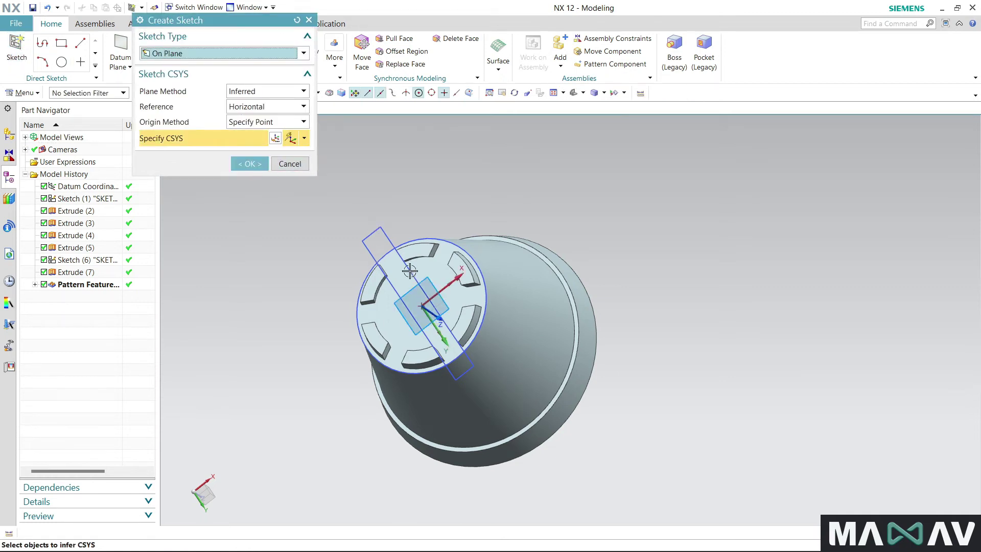
pyautogui.click(463, 273)
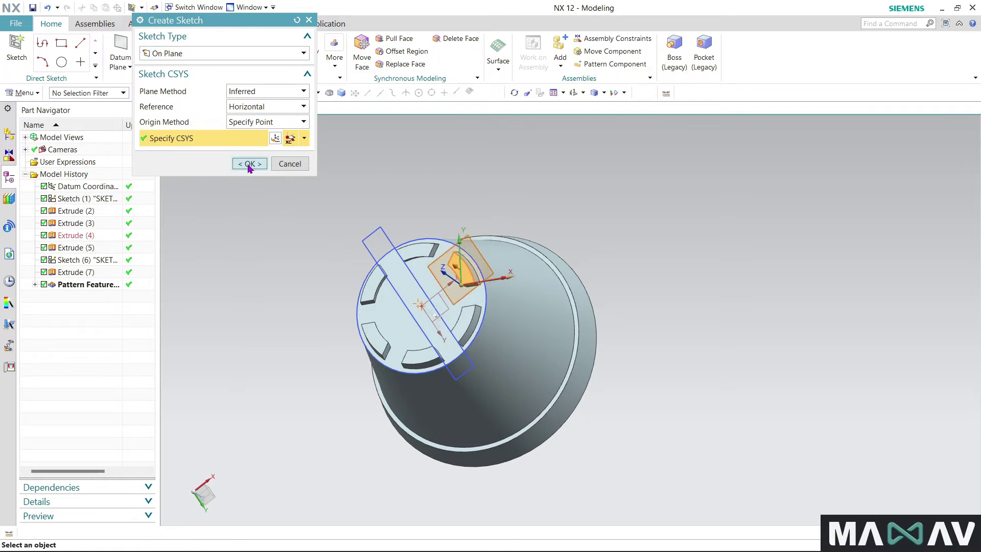
pyautogui.click(249, 163)
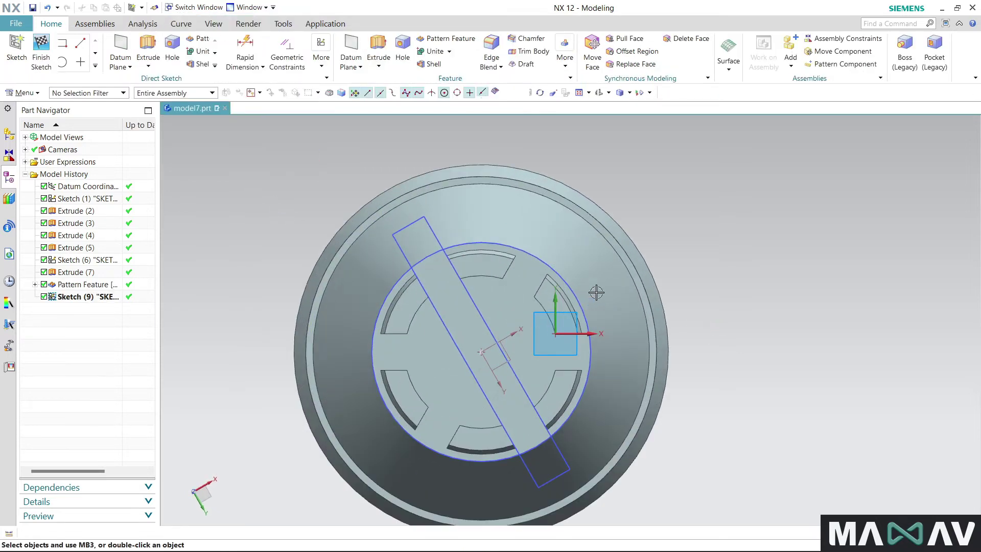
pyautogui.click(143, 44)
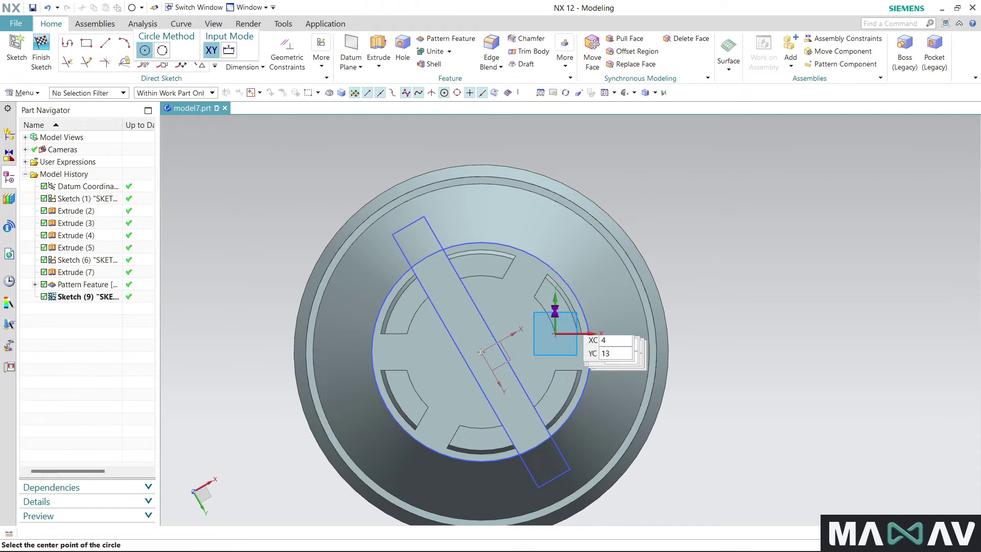
# Step: Draw a 5 mm diameter circle centred inside the base slot
pyautogui.scroll(4, 551, 312)
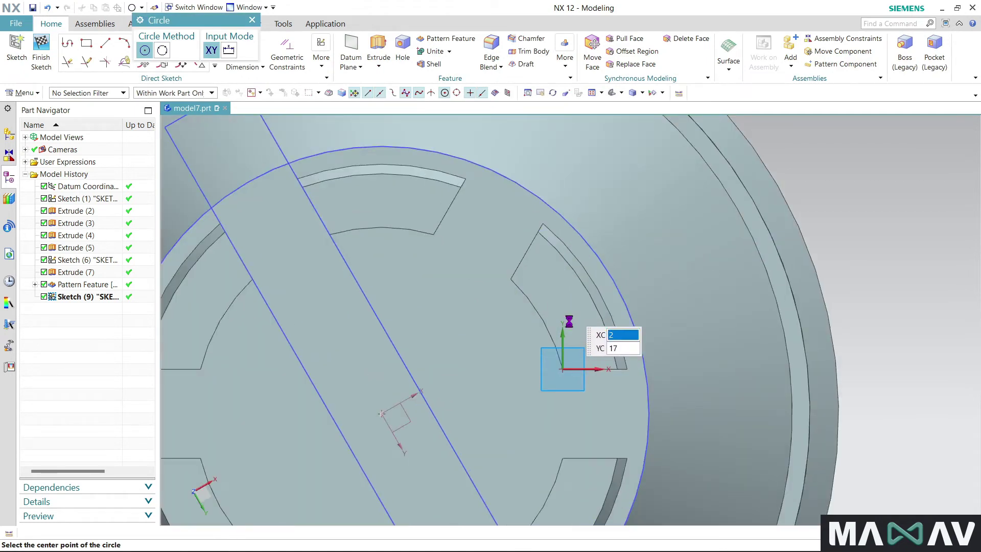
pyautogui.click(569, 309)
pyautogui.press('Return')
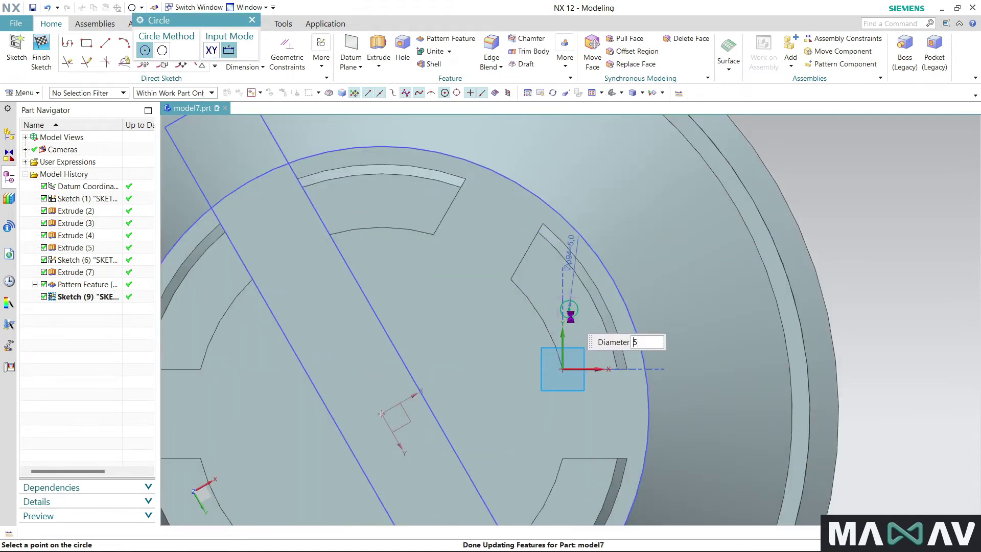
pyautogui.click(252, 19)
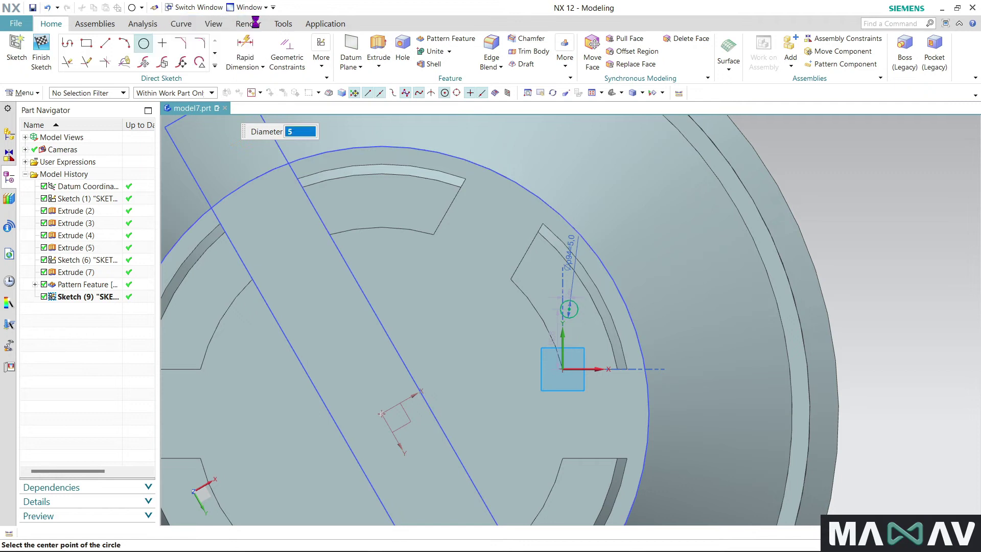
# Step: Hold the circle centre on the slot curve with a Point on Curve constraint
pyautogui.click(288, 59)
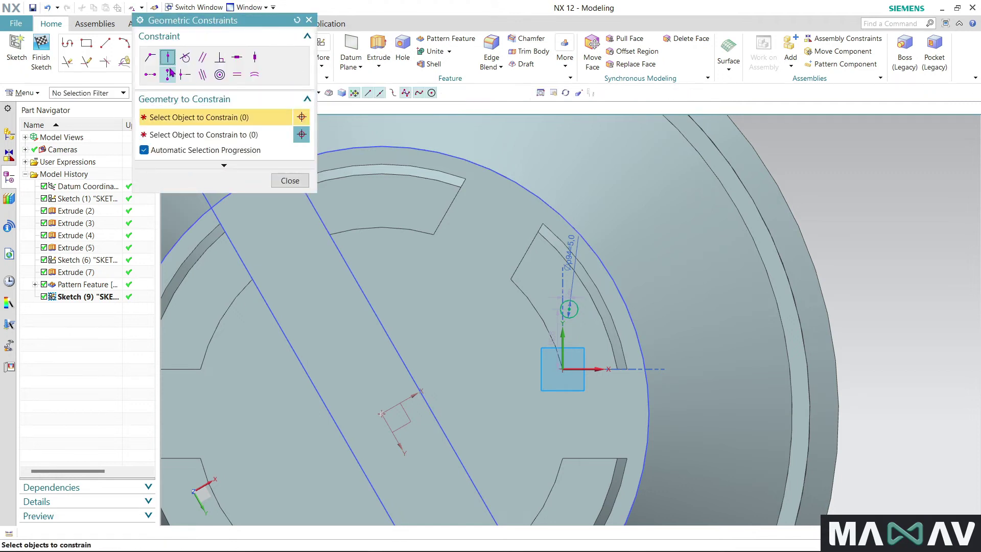
pyautogui.click(165, 59)
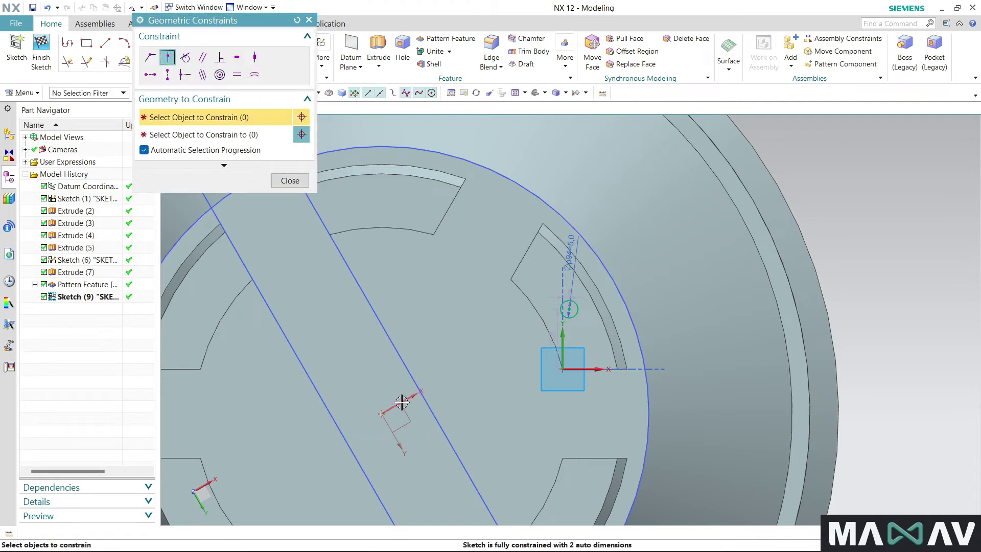
pyautogui.click(541, 334)
pyautogui.click(563, 315)
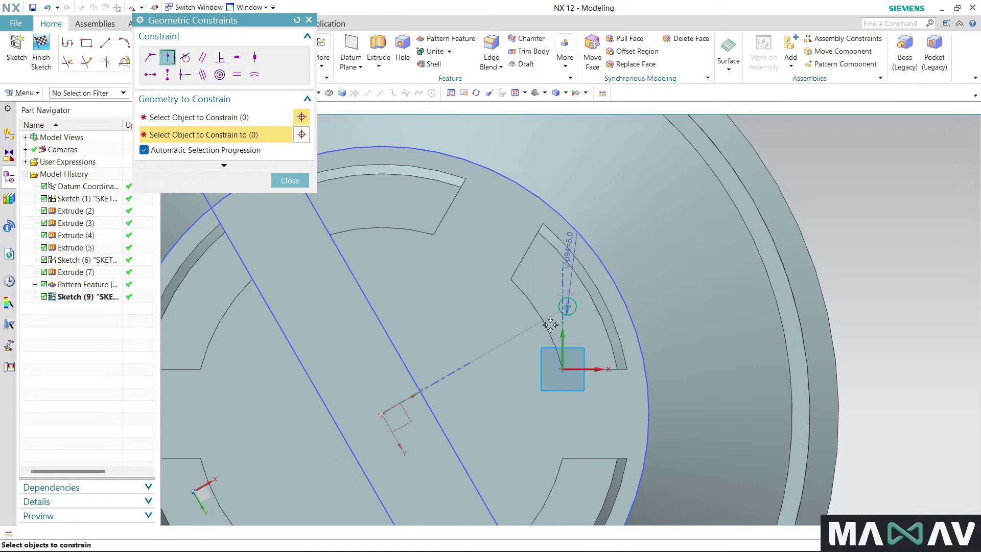
pyautogui.click(309, 20)
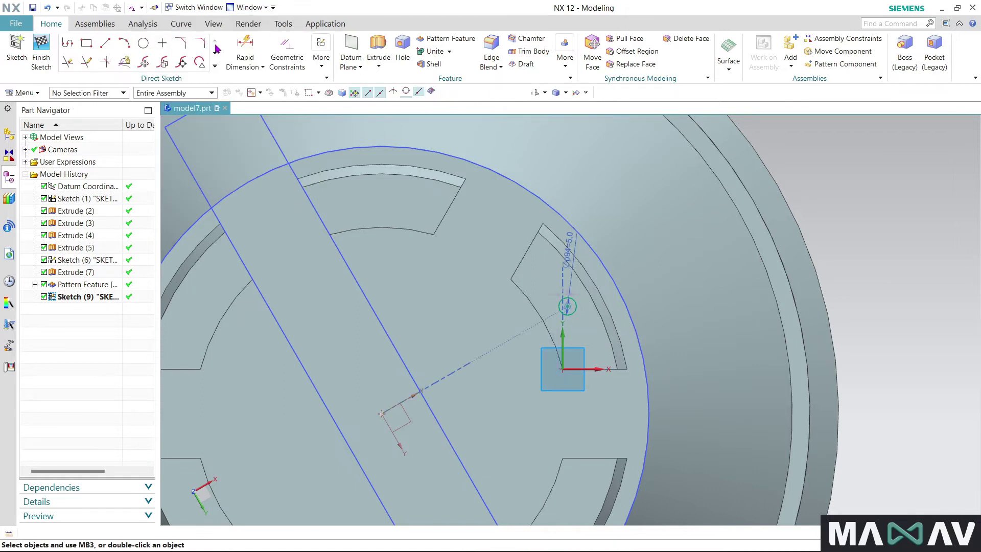
pyautogui.click(268, 70)
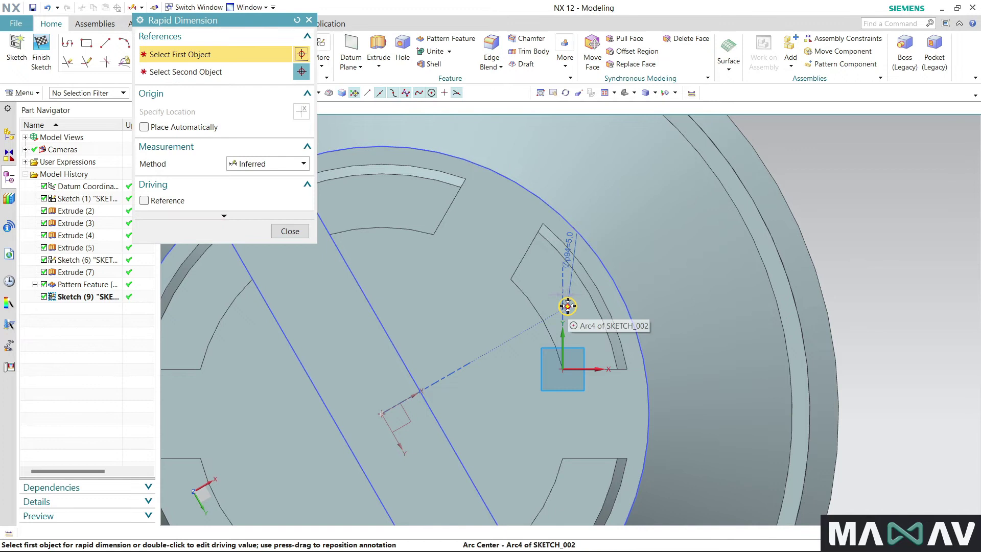
# Step: Dimension the circle centre 7 from the slot arc's tangent point, then finish the sketch
pyautogui.click(567, 306)
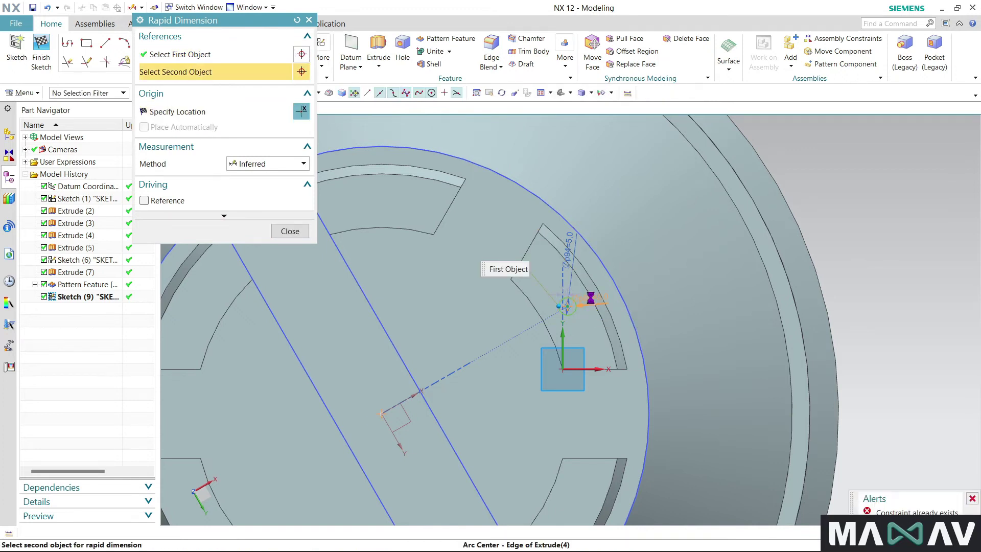
pyautogui.click(591, 298)
pyautogui.click(626, 322)
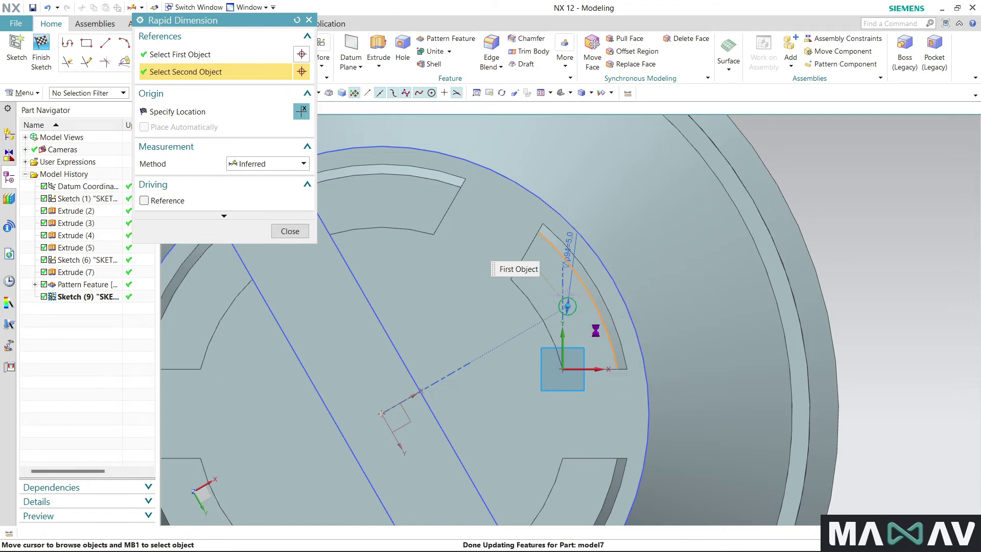
pyautogui.click(609, 341)
pyautogui.click(598, 335)
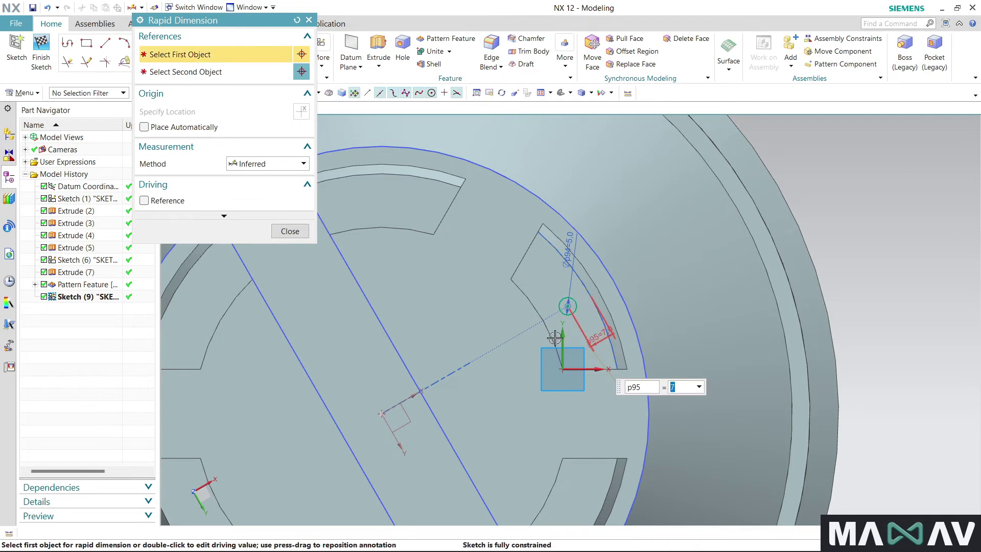
pyautogui.click(292, 235)
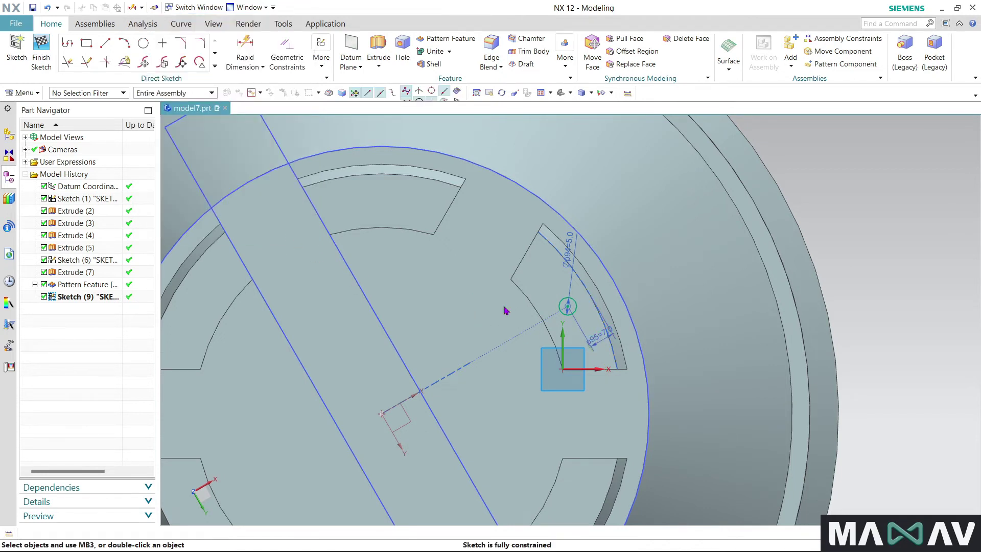
pyautogui.scroll(-3, 569, 256)
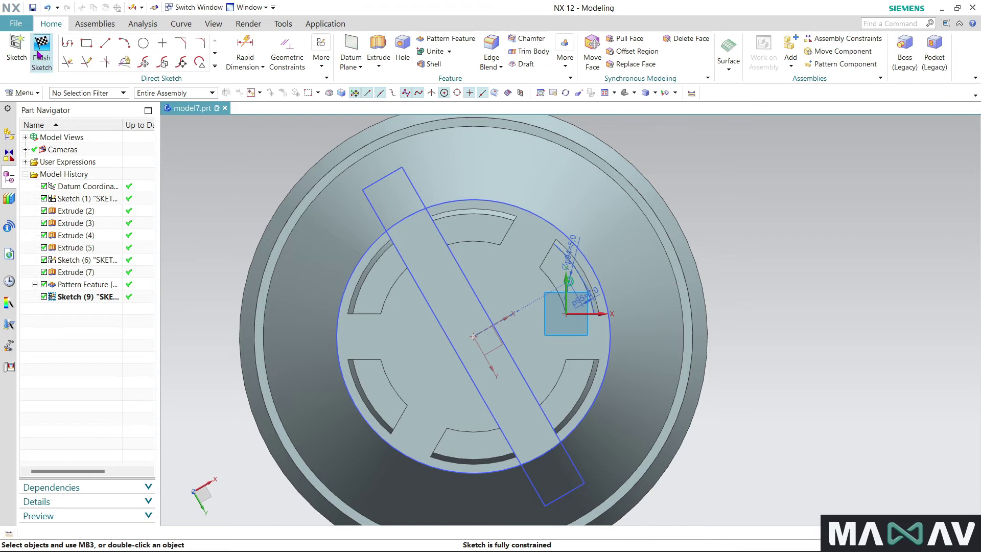
pyautogui.click(41, 52)
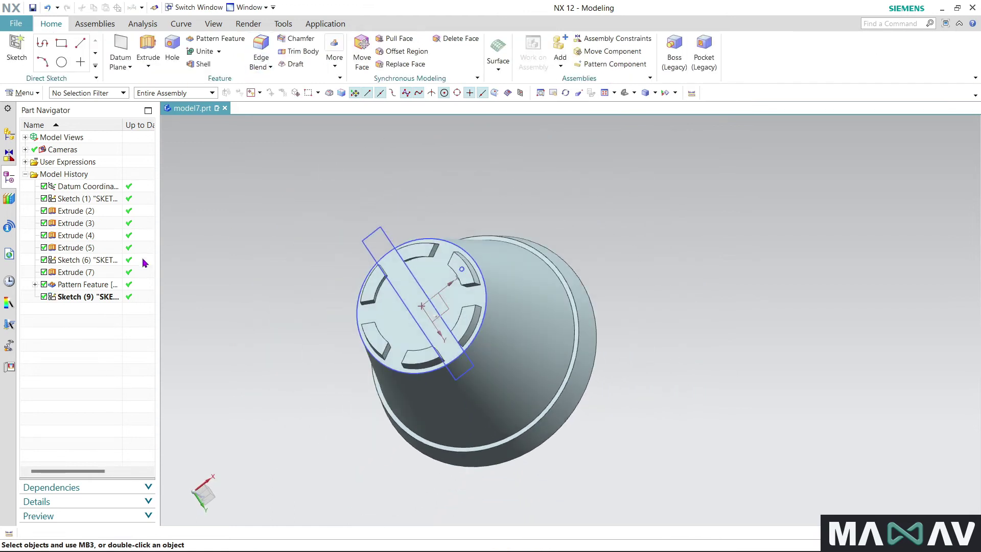
# Step: Shell the pot to 4 mm walls, removing its wide end face
pyautogui.click(334, 58)
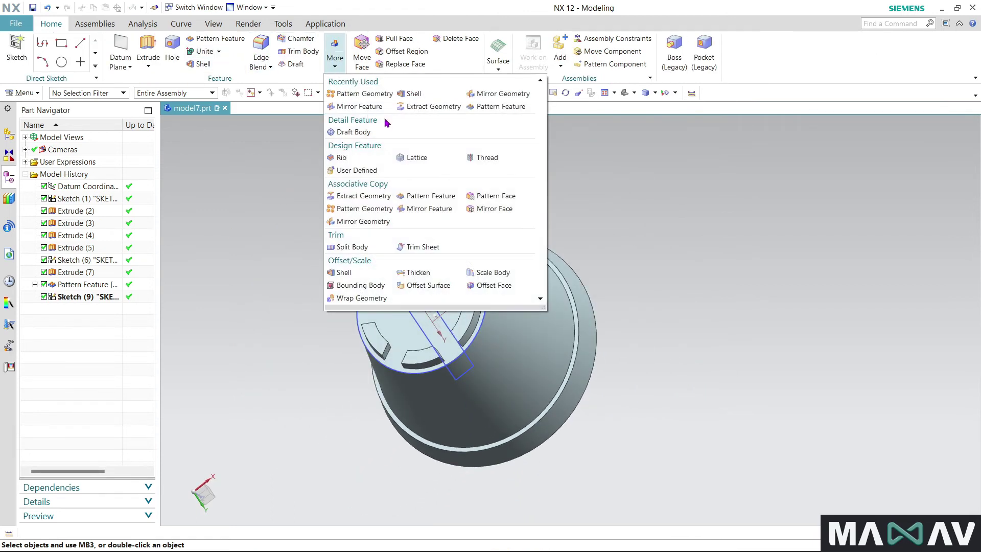
pyautogui.click(413, 95)
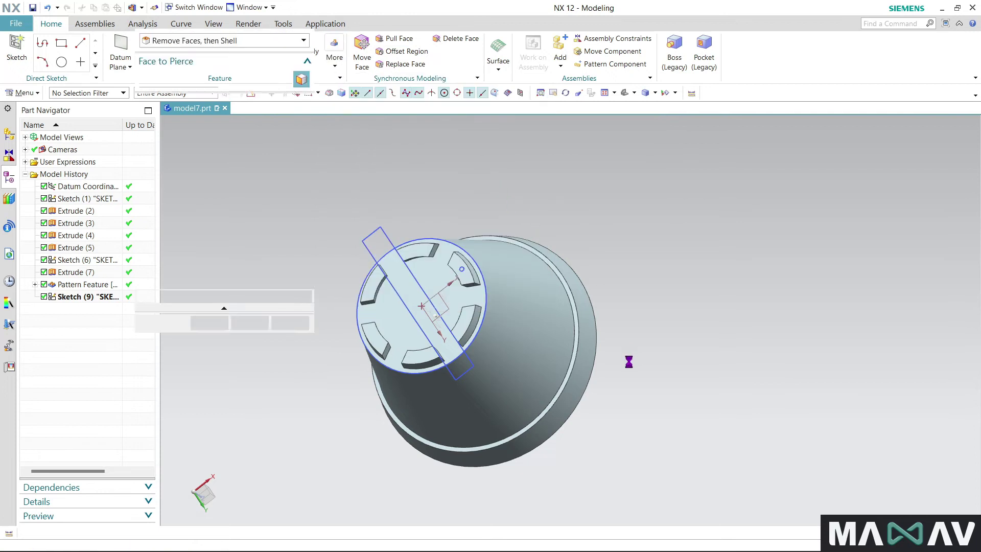
pyautogui.moveTo(580, 387); pyautogui.dragTo(473, 313, button='middle')
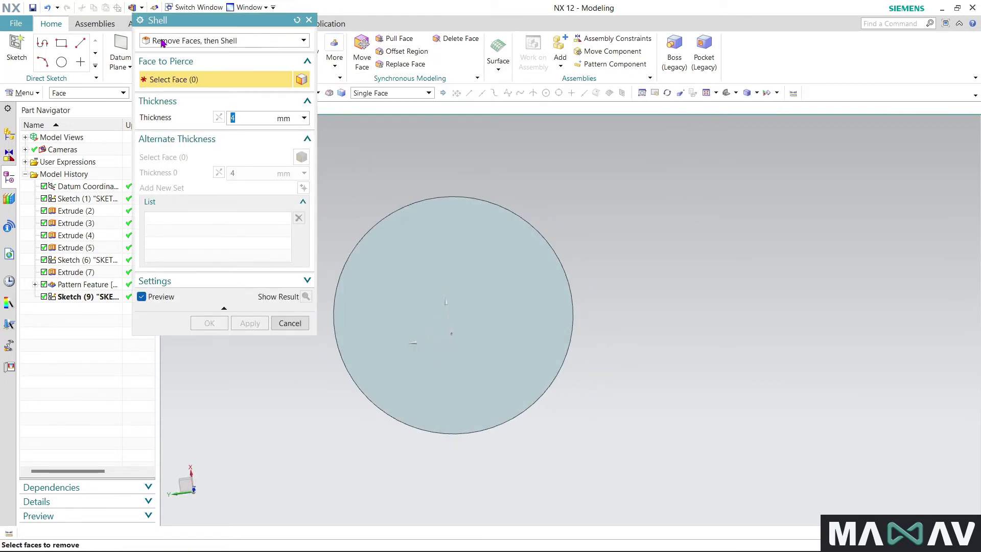
pyautogui.click(237, 43)
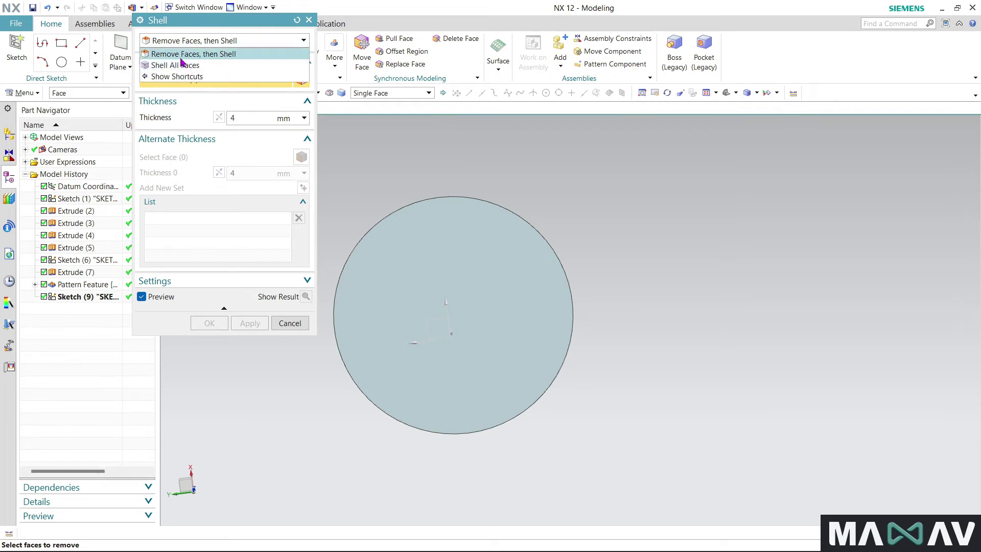
pyautogui.click(244, 58)
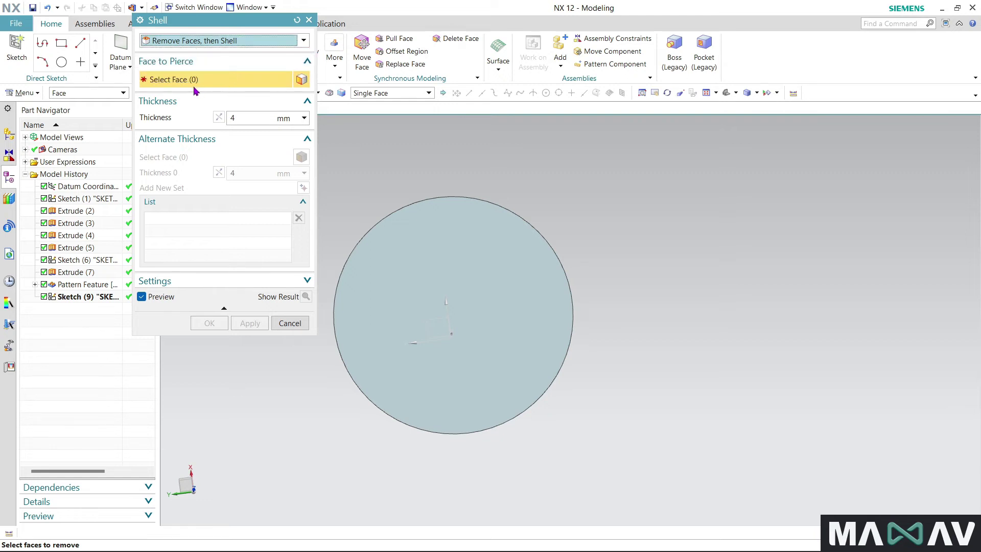
pyautogui.click(444, 273)
pyautogui.moveTo(432, 361); pyautogui.dragTo(486, 342, button='middle')
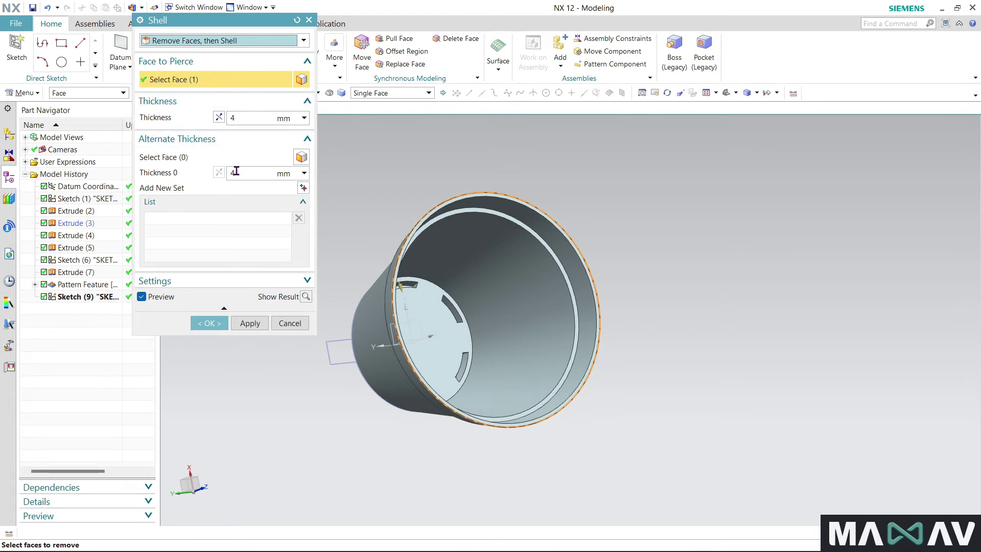
pyautogui.click(210, 324)
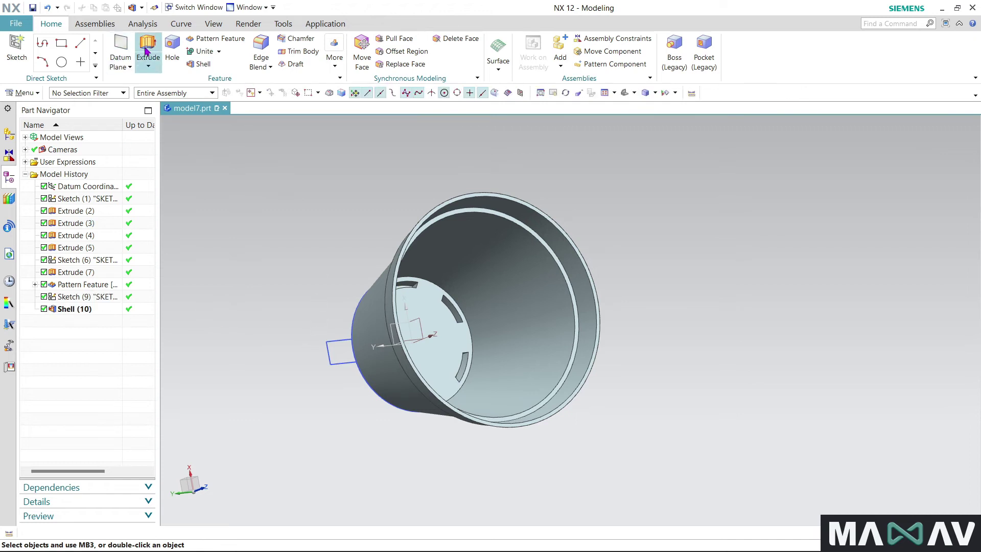
pyautogui.click(148, 47)
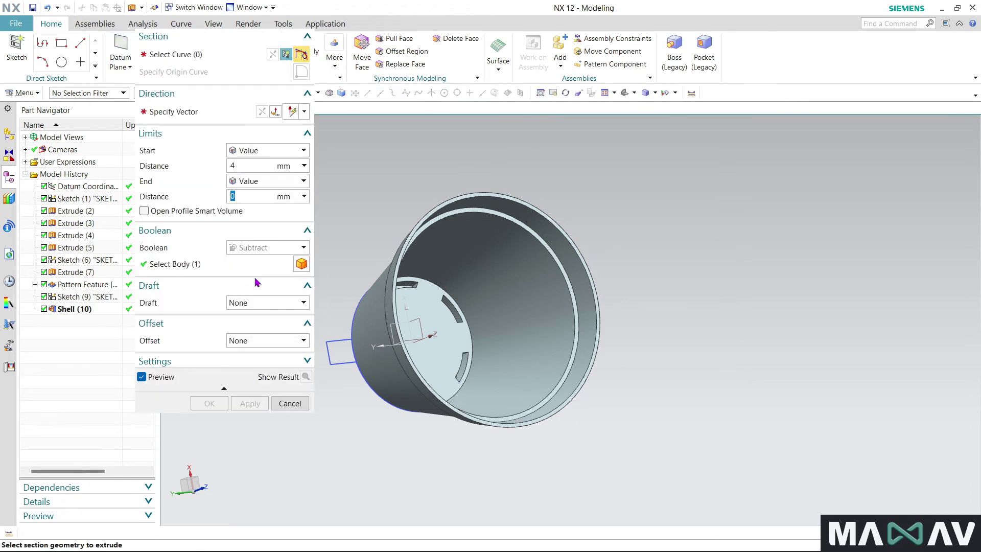
# Step: Extrude the 5 mm circle into the base with Start set to Until Extended
pyautogui.moveTo(421, 254)
pyautogui.mouseDown(button='middle')
pyautogui.moveTo(506, 246)
pyautogui.moveTo(534, 232)
pyautogui.mouseUp(button='middle')
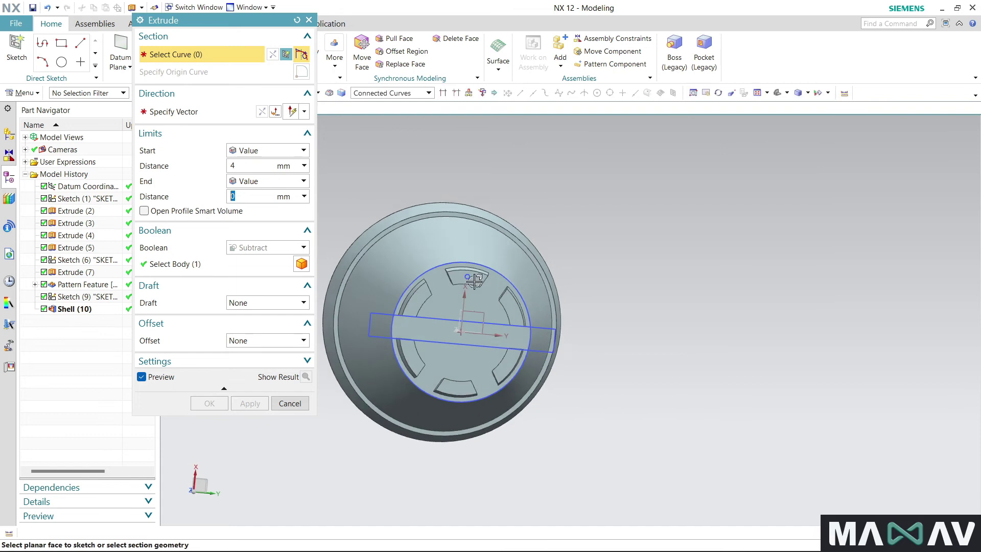
pyautogui.scroll(-5, 511, 234)
pyautogui.click(480, 256)
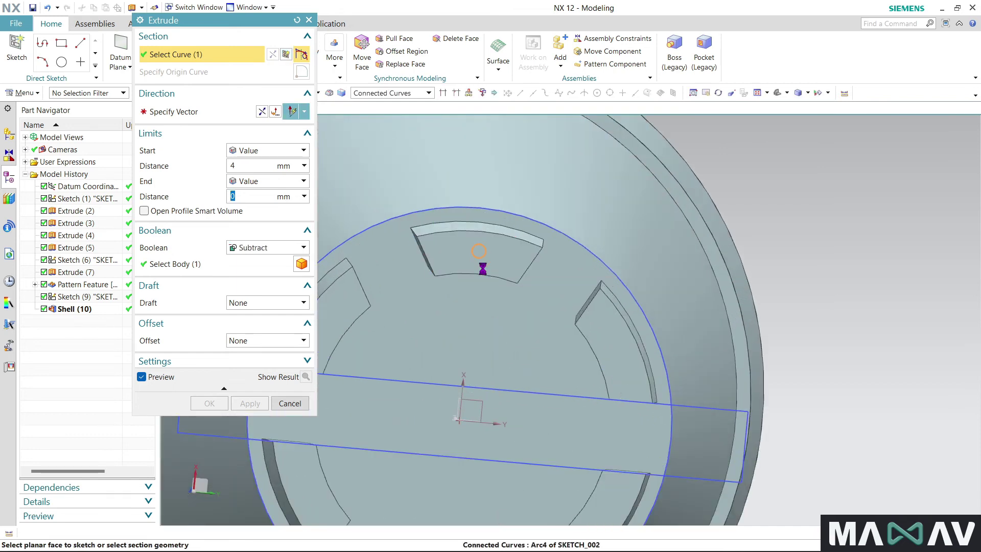
pyautogui.scroll(3, 481, 258)
pyautogui.scroll(3, 483, 265)
pyautogui.moveTo(490, 338)
pyautogui.mouseDown(button='middle')
pyautogui.moveTo(436, 345)
pyautogui.moveTo(398, 337)
pyautogui.mouseUp(button='middle')
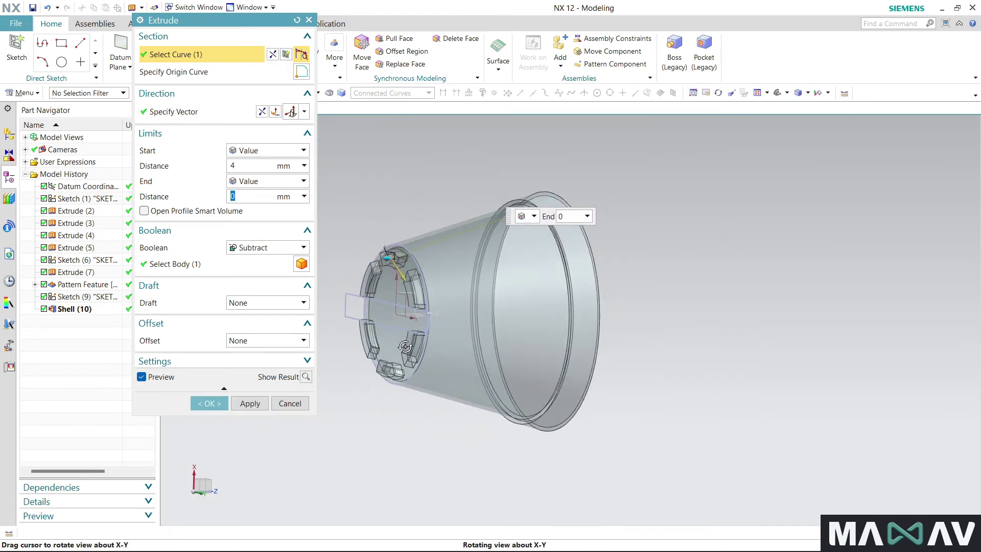
pyautogui.click(262, 113)
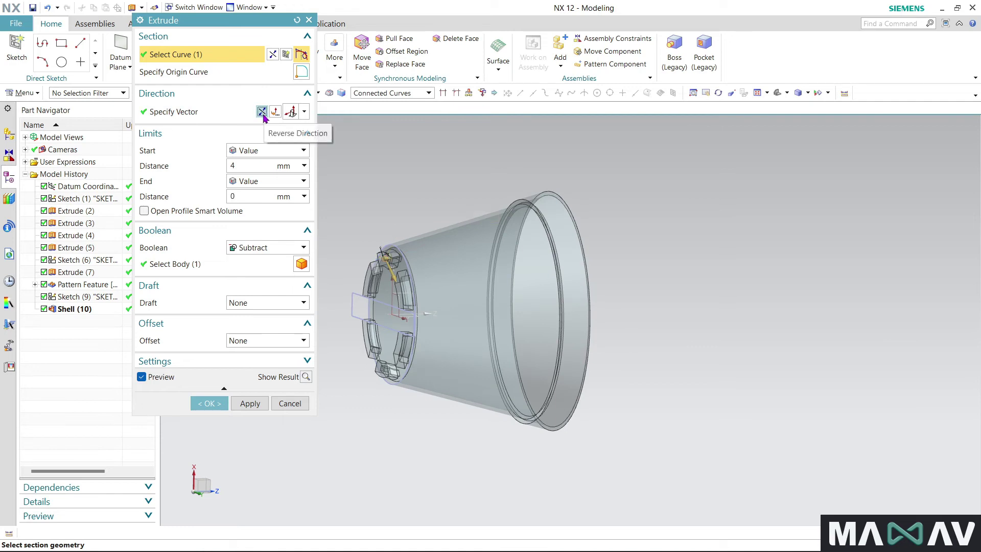
pyautogui.click(281, 151)
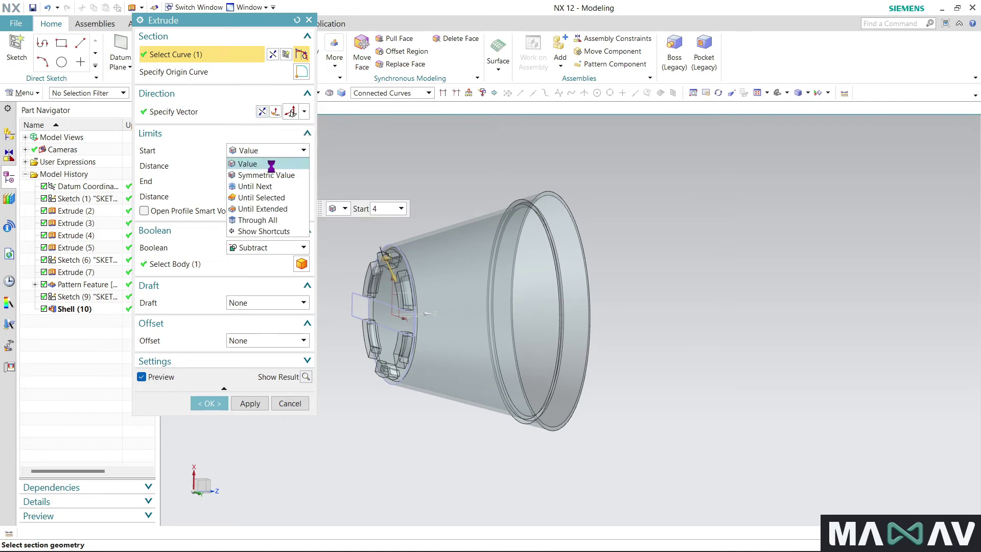
pyautogui.click(271, 209)
# Step: Pick the slot's bottom face as start limit, then deselect it as wrong
pyautogui.moveTo(401, 400); pyautogui.dragTo(424, 286, button='middle')
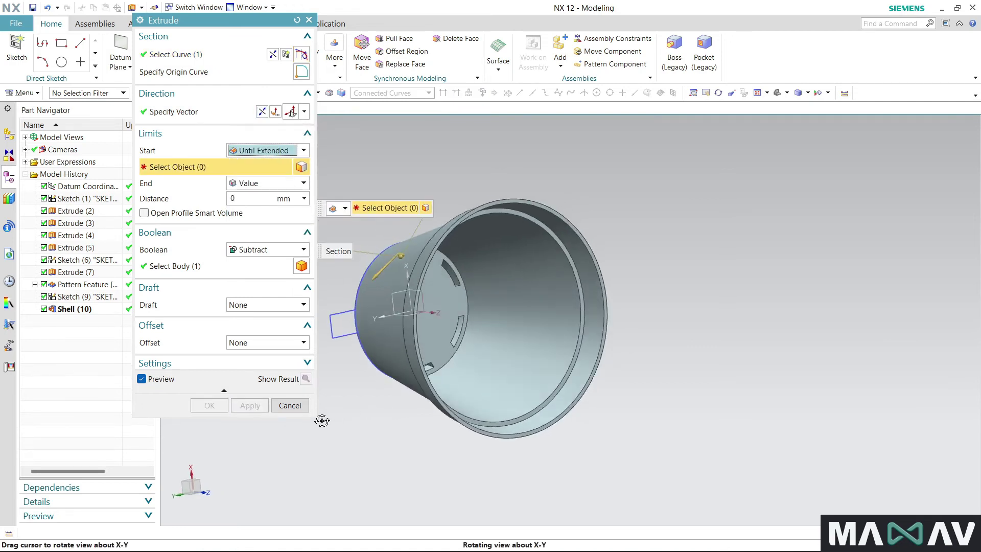
pyautogui.scroll(5, 429, 264)
pyautogui.click(389, 295)
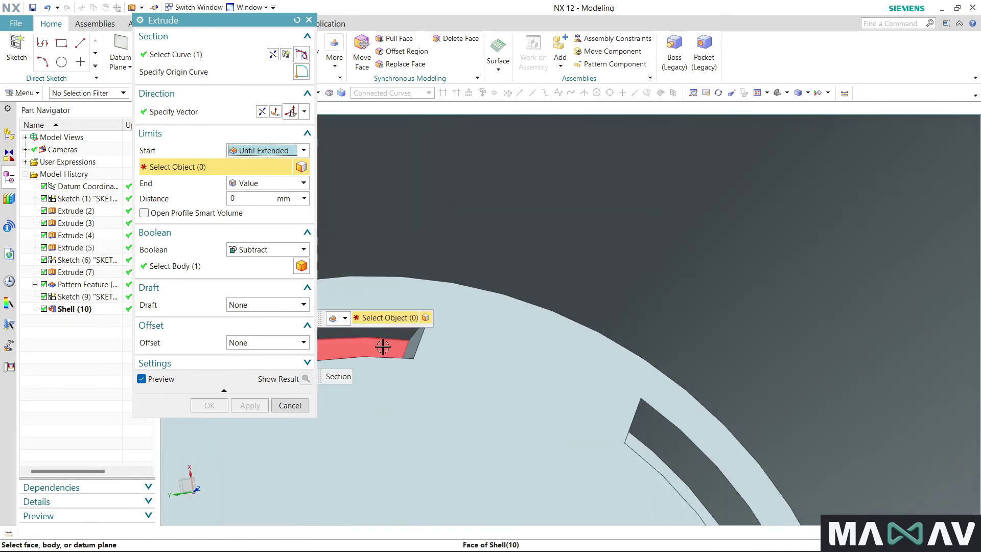
pyautogui.moveTo(390, 295); pyautogui.dragTo(529, 223, button='middle')
pyautogui.scroll(-5, 529, 224)
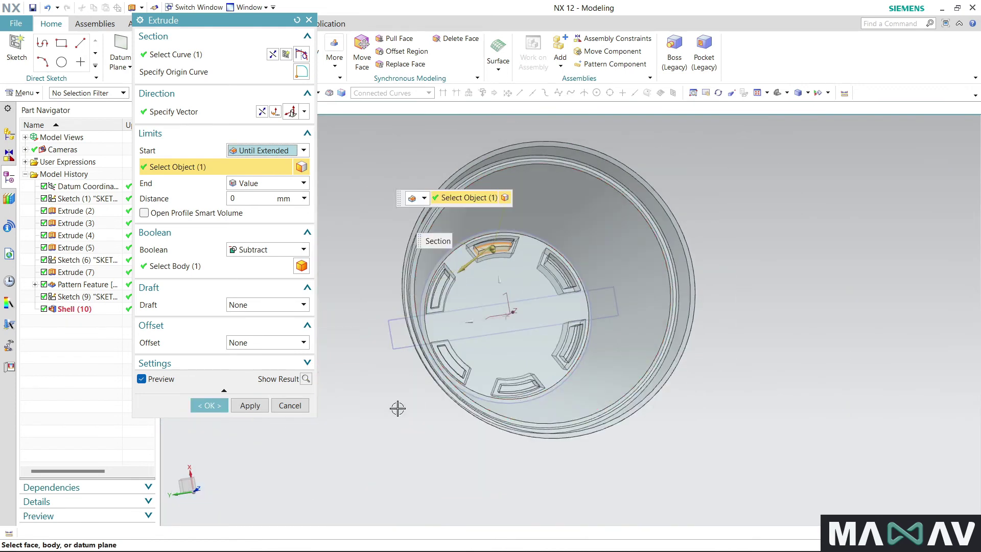
pyautogui.moveTo(396, 407); pyautogui.dragTo(477, 408, button='middle')
pyautogui.moveTo(495, 398); pyautogui.dragTo(475, 265, button='middle')
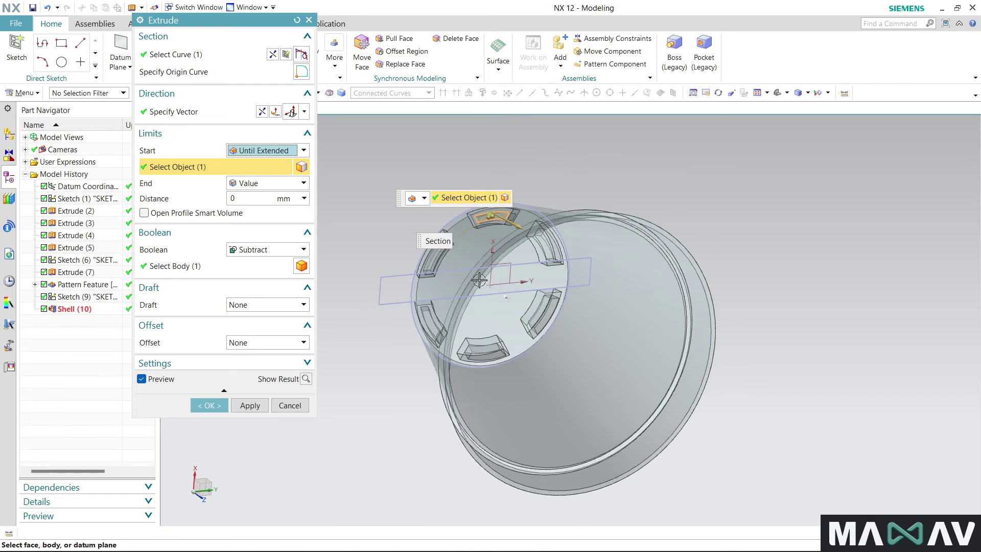
pyautogui.scroll(3, 475, 263)
pyautogui.scroll(3, 475, 264)
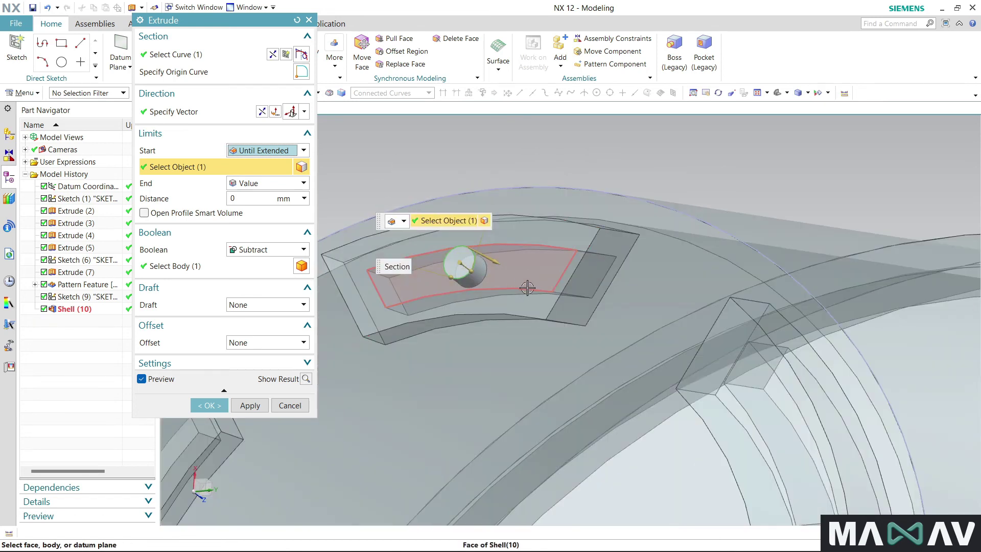
pyautogui.keyDown('shift'); pyautogui.click(527, 287); pyautogui.keyUp('shift')
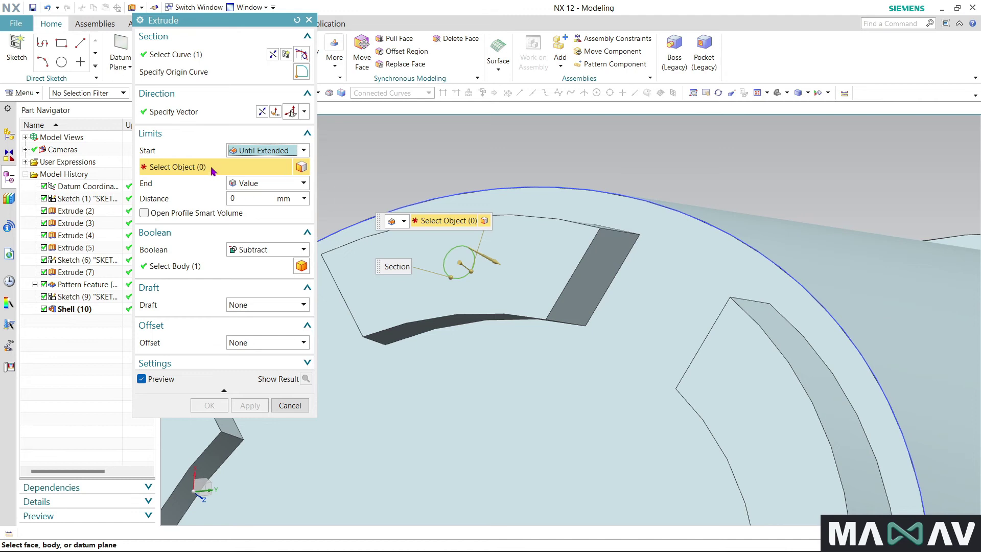
# Step: Use the slot's inner face as start limit and cut the hole with Subtract
pyautogui.scroll(-3, 647, 280)
pyautogui.moveTo(648, 280); pyautogui.dragTo(447, 308, button='middle')
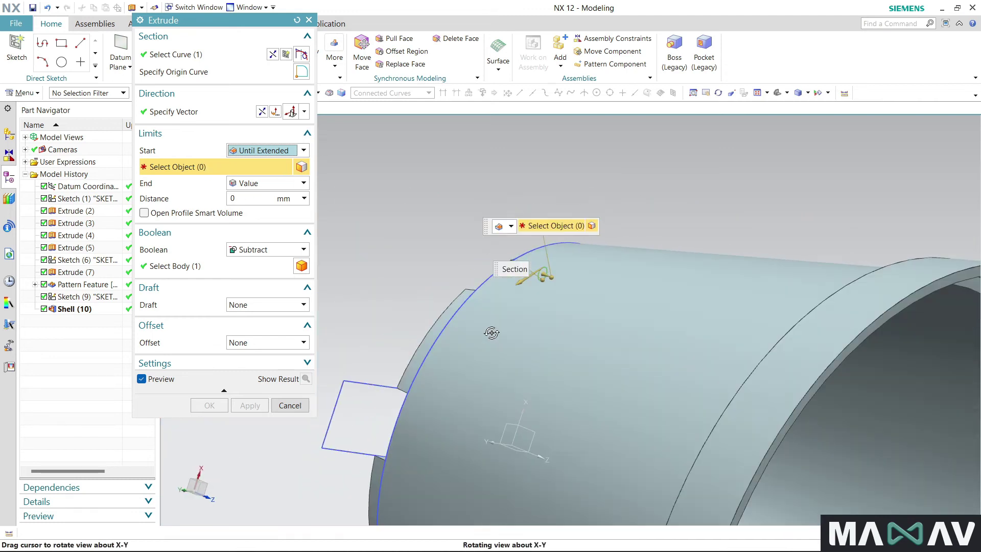
pyautogui.scroll(5, 631, 332)
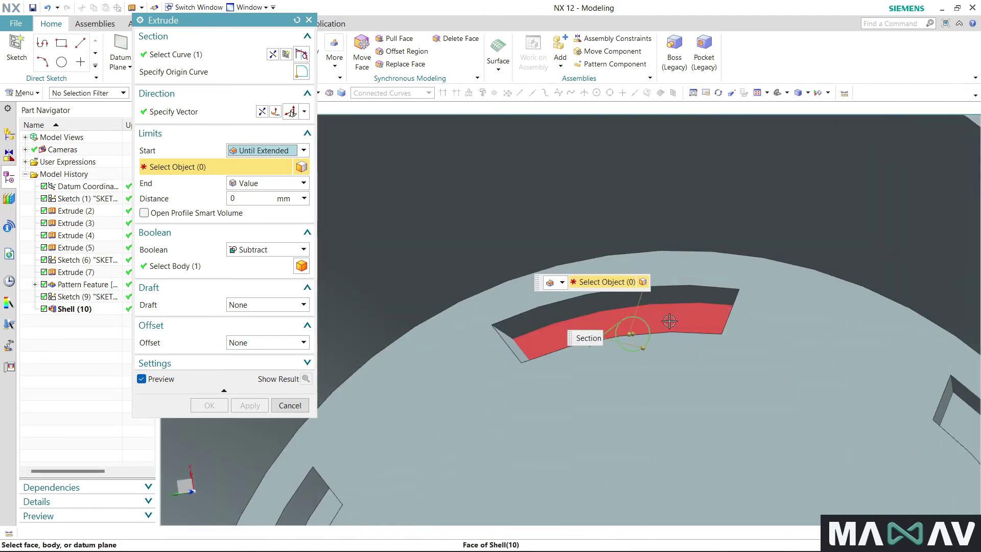
pyautogui.click(633, 330)
pyautogui.scroll(-3, 643, 238)
pyautogui.scroll(-2, 489, 267)
pyautogui.moveTo(383, 306); pyautogui.dragTo(561, 306, button='middle')
pyautogui.click(210, 405)
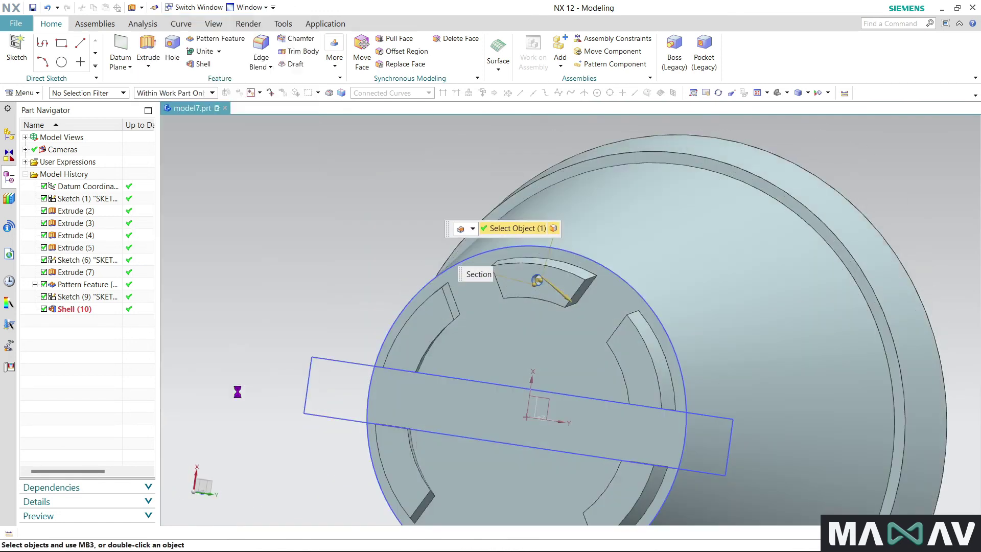
pyautogui.scroll(-1, 308, 287)
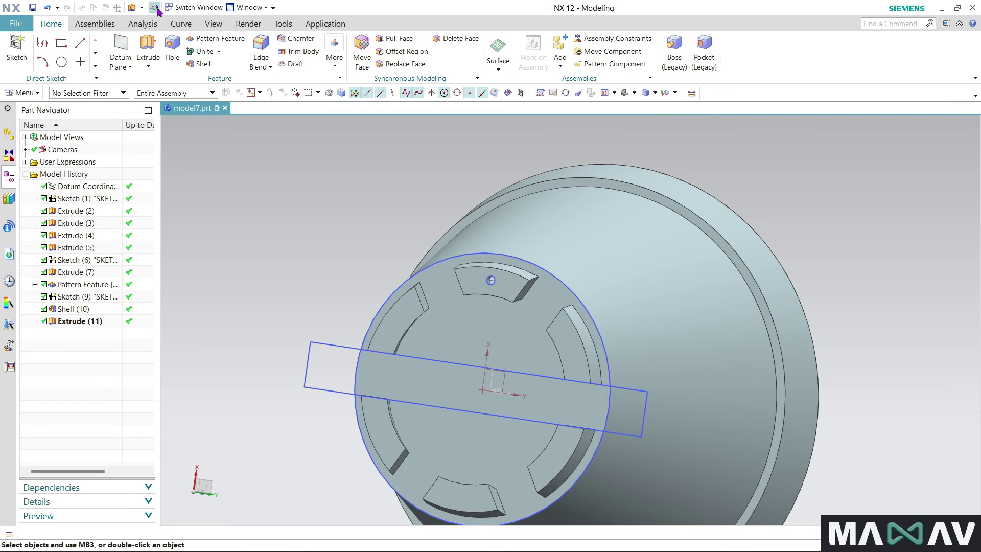
# Step: Pattern Extrude (11) circularly about the base face axis and arc centre, 6 copies over 360°
pyautogui.click(334, 57)
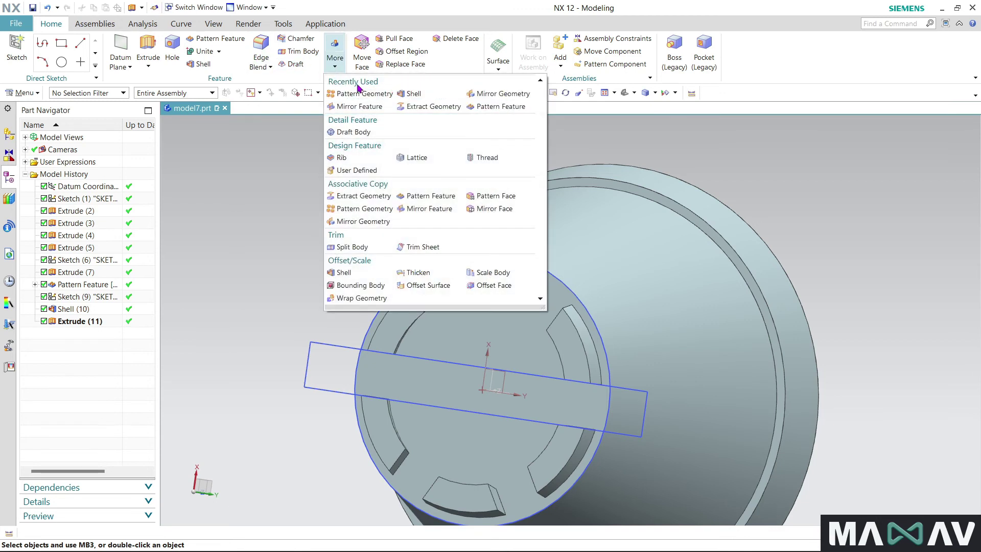
pyautogui.click(484, 107)
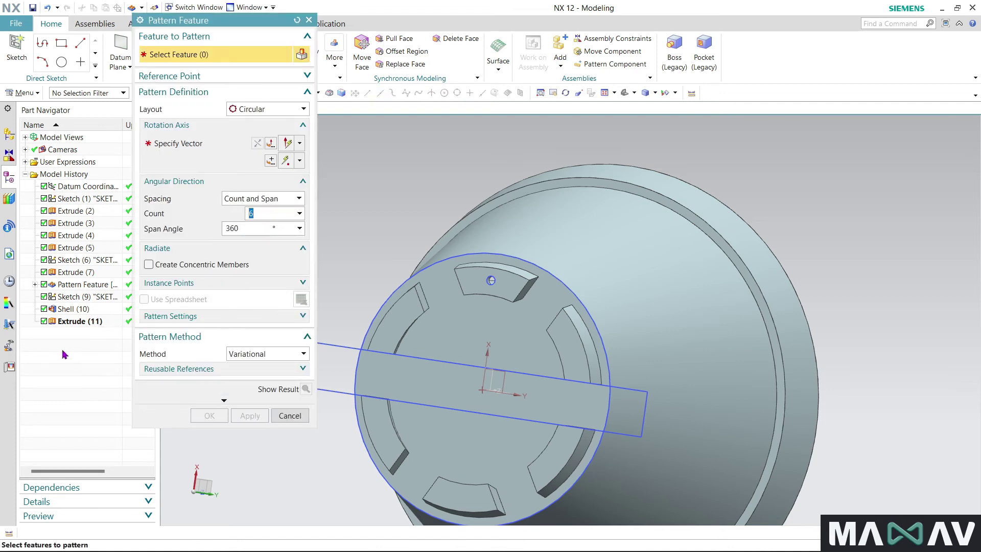
pyautogui.click(73, 315)
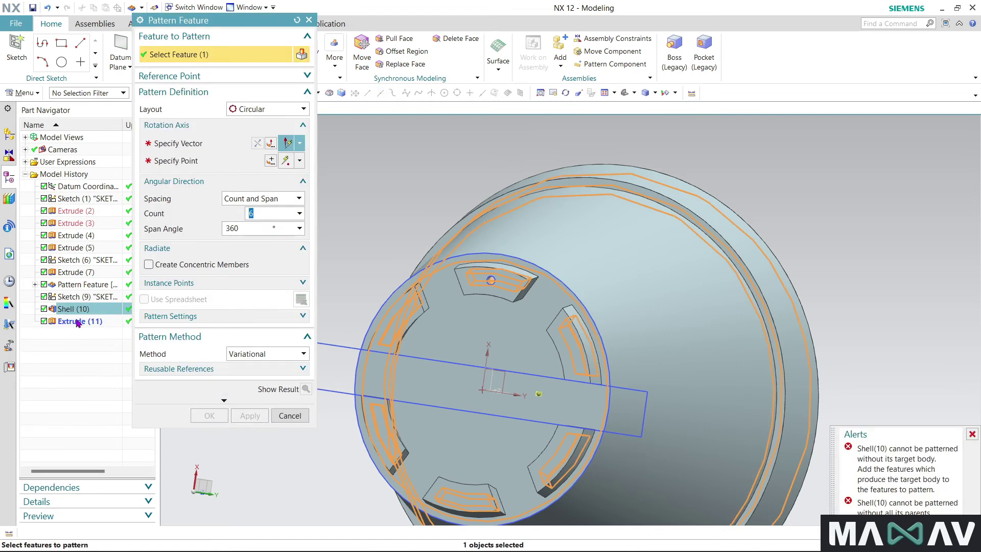
pyautogui.click(79, 325)
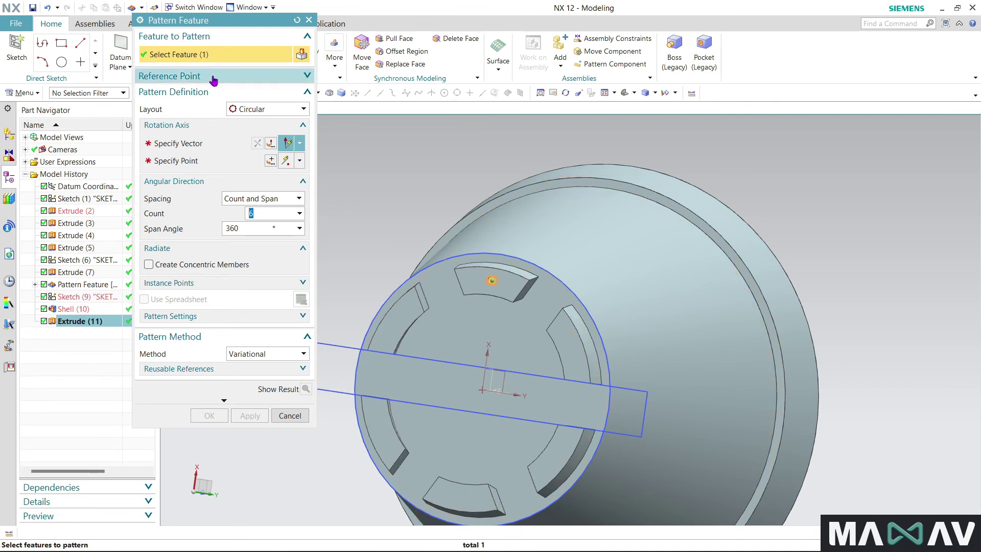
pyautogui.click(197, 143)
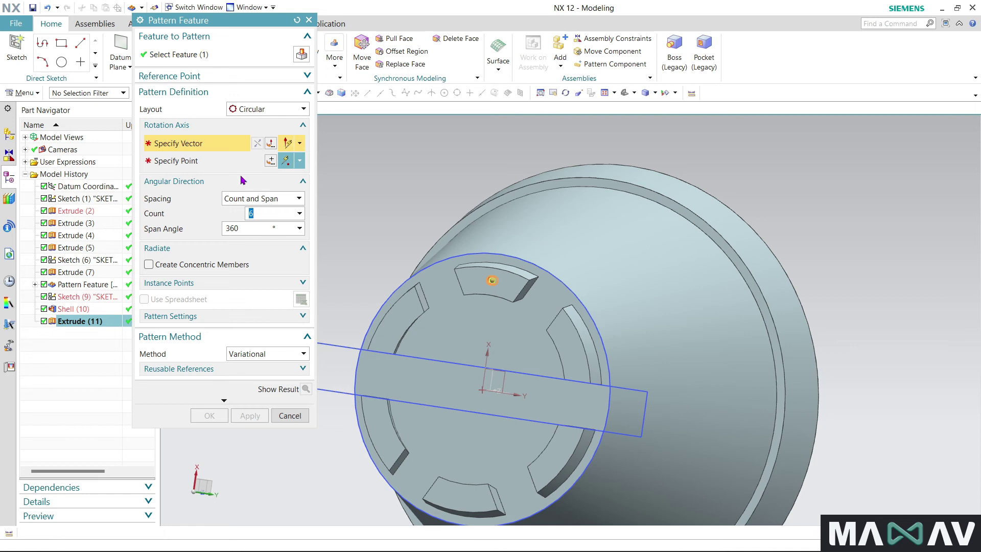
pyautogui.moveTo(593, 333); pyautogui.dragTo(594, 225, button='middle')
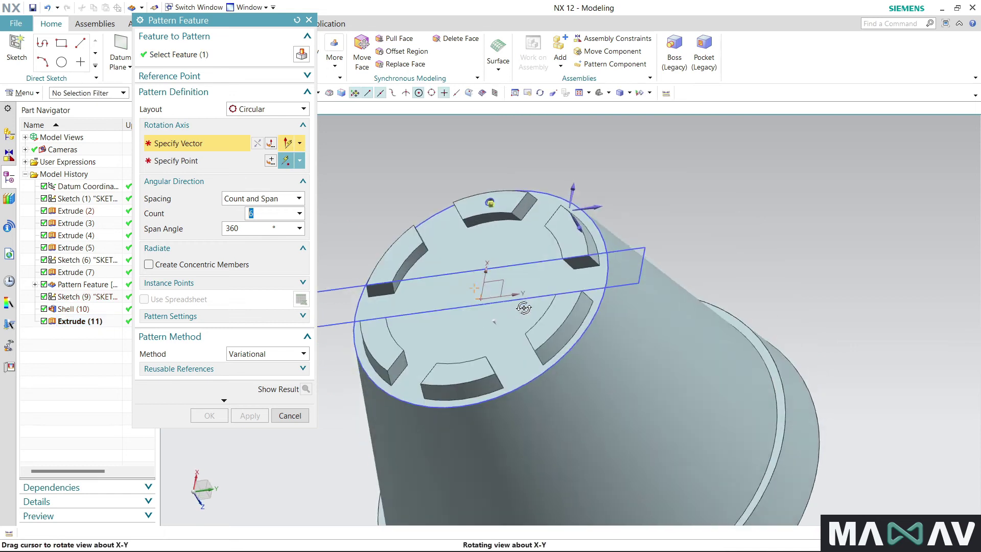
pyautogui.click(594, 224)
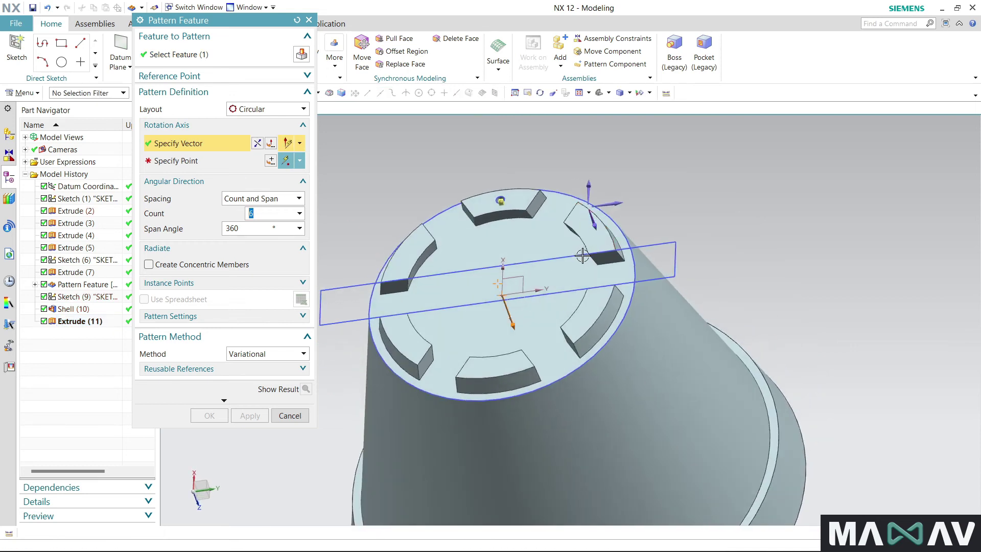
pyautogui.click(415, 263)
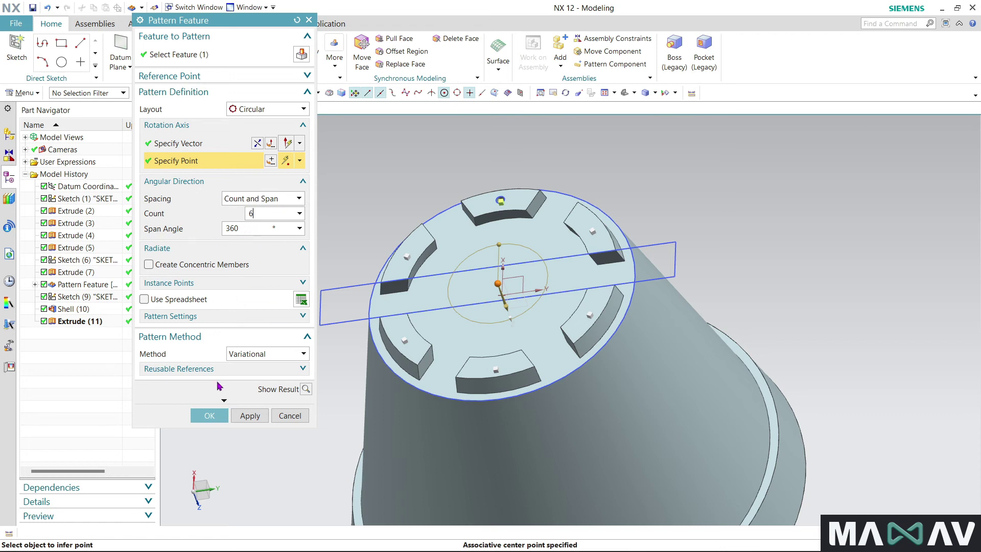
pyautogui.click(209, 416)
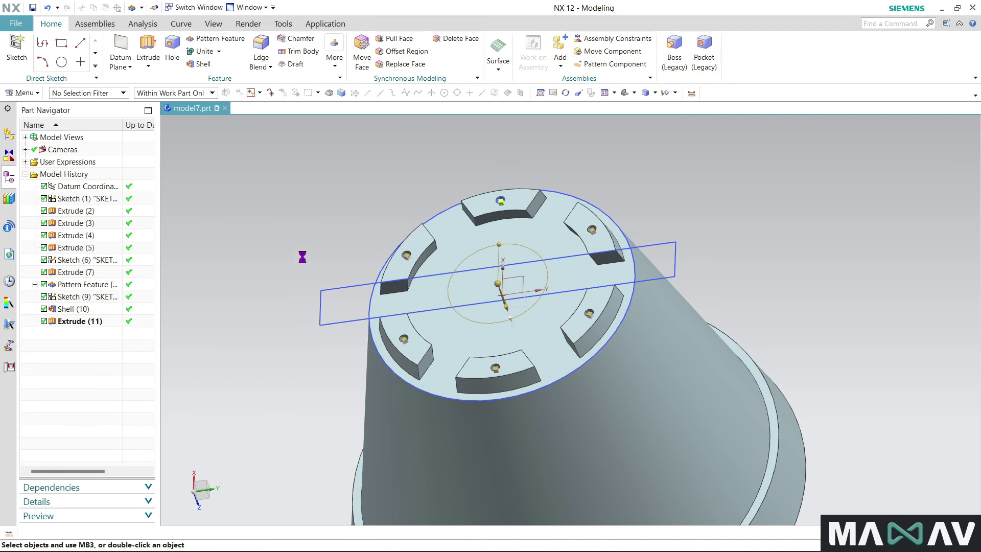
# Step: Hide Sketch (1) and the datum coordinate system in the Part Navigator
pyautogui.scroll(2, 317, 204)
pyautogui.scroll(-3, 291, 260)
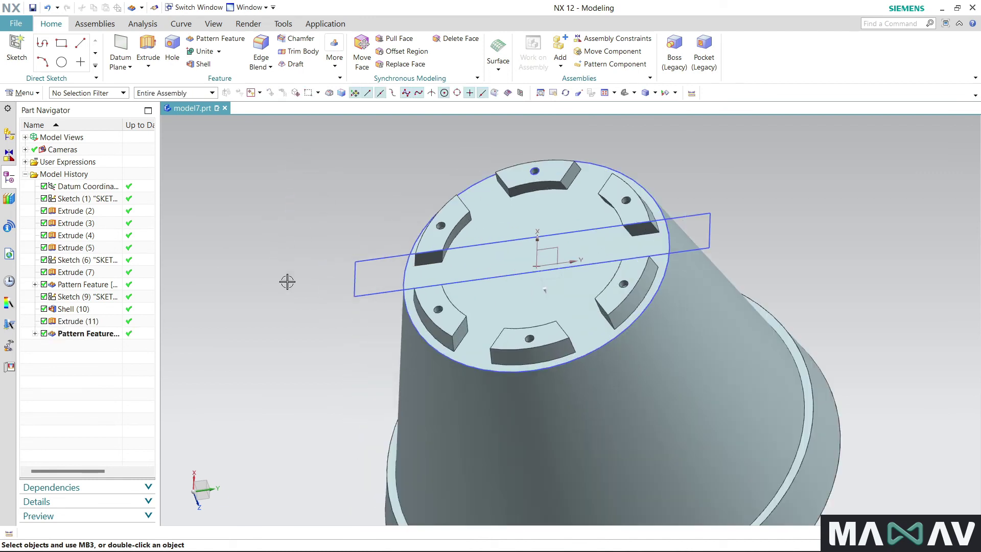
pyautogui.scroll(1, 311, 316)
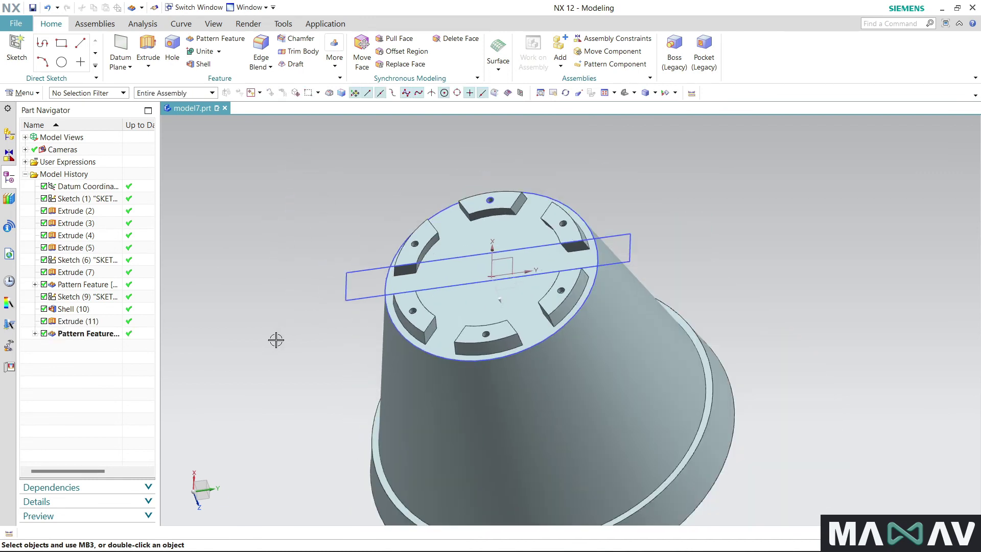
pyautogui.scroll(1, 326, 236)
pyautogui.moveTo(313, 361)
pyautogui.mouseDown(button='middle')
pyautogui.moveTo(332, 263)
pyautogui.moveTo(399, 276)
pyautogui.mouseUp(button='middle')
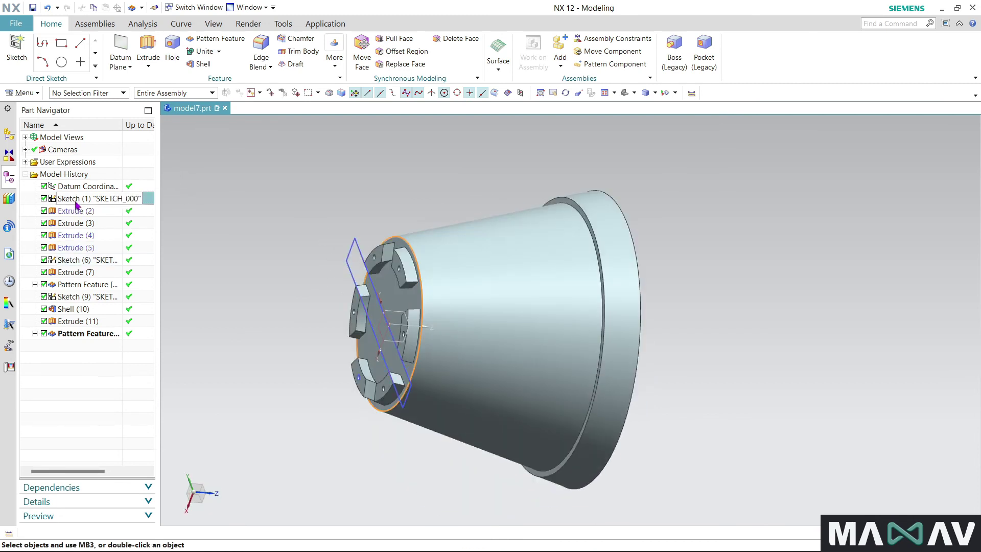
pyautogui.rightClick(93, 199)
pyautogui.click(103, 186)
pyautogui.rightClick(113, 187)
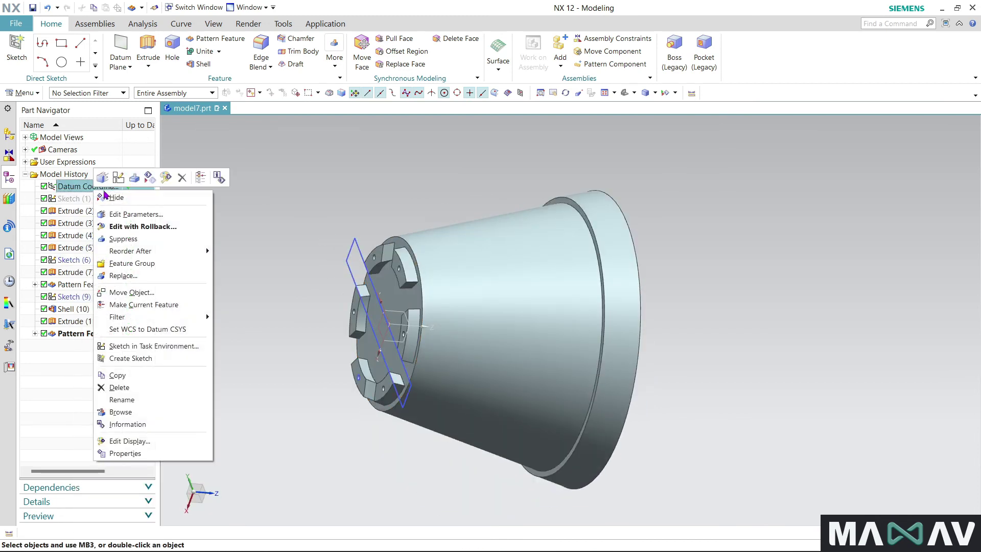
pyautogui.click(114, 199)
# Step: Hide Sketches (6) and (9), re-showing the solid body after accidentally hiding Extrude (7)
pyautogui.rightClick(90, 273)
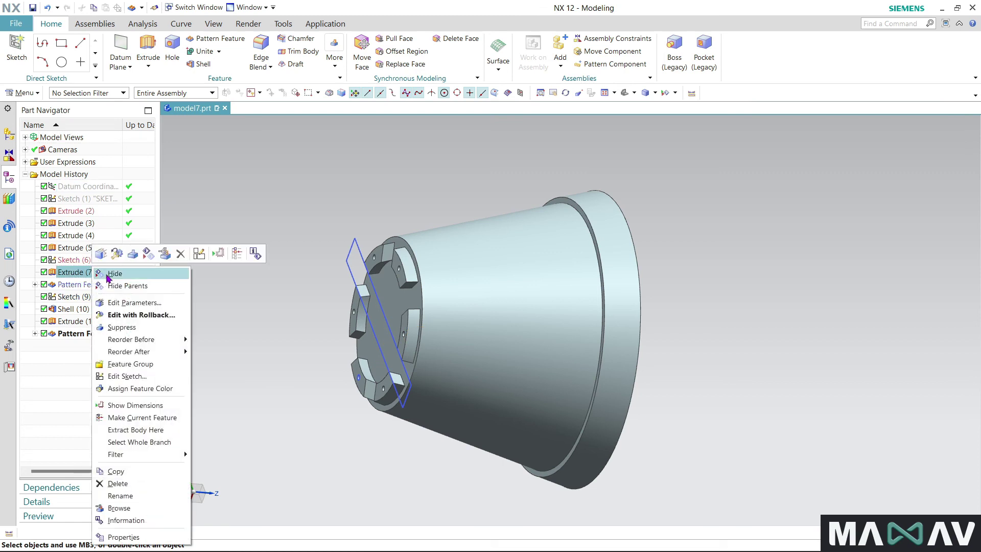
pyautogui.click(88, 285)
pyautogui.rightClick(92, 267)
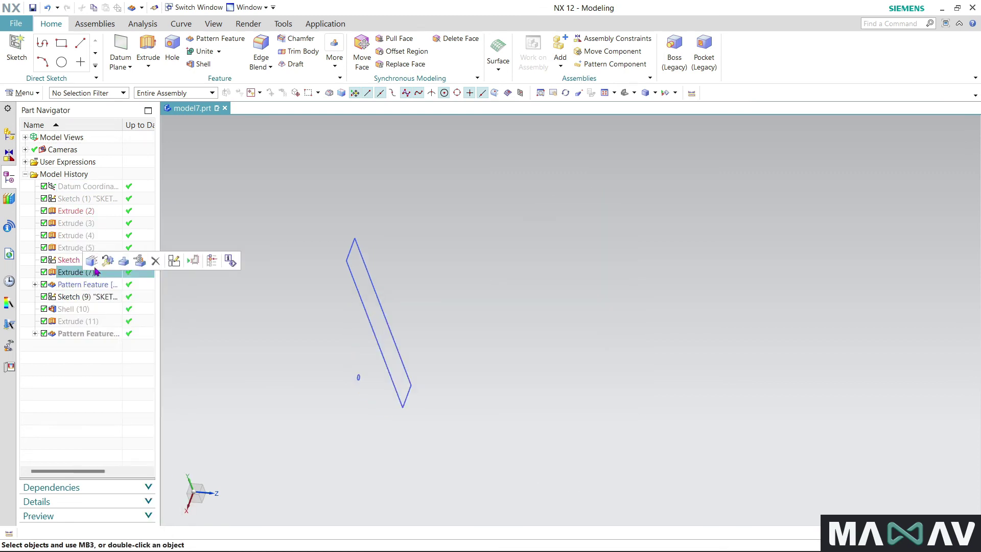
pyautogui.click(100, 276)
pyautogui.rightClick(94, 266)
pyautogui.click(215, 204)
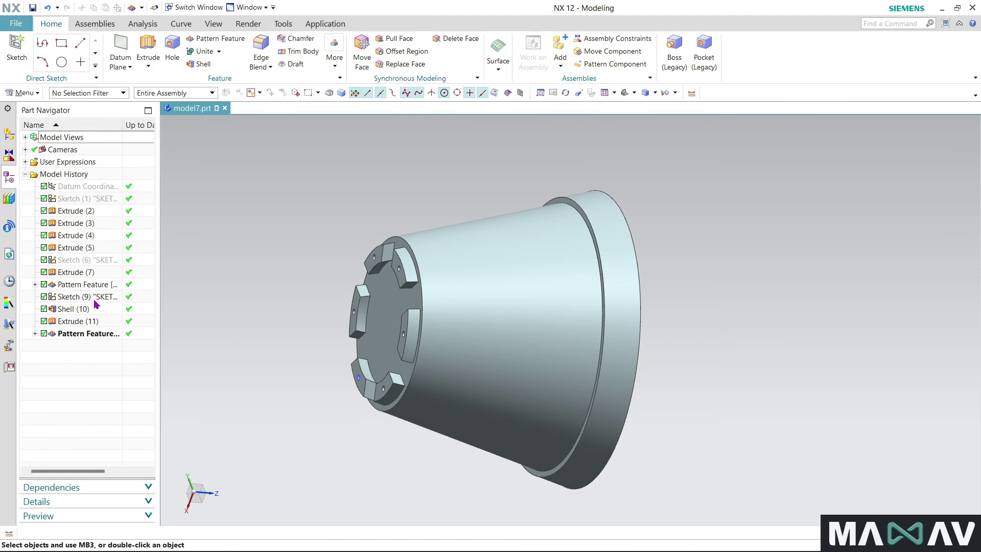
pyautogui.rightClick(96, 298)
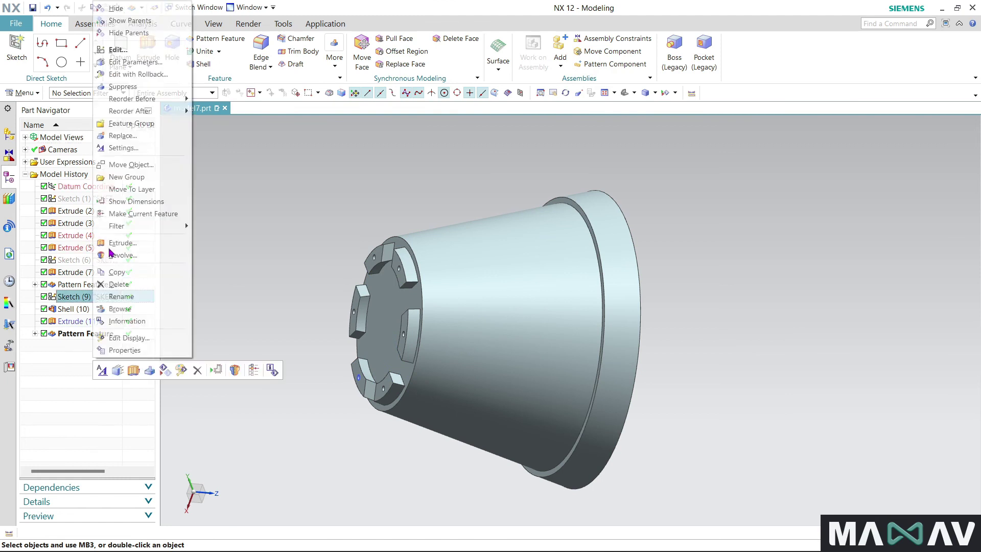
pyautogui.click(135, 11)
pyautogui.moveTo(319, 325); pyautogui.dragTo(270, 309, button='middle')
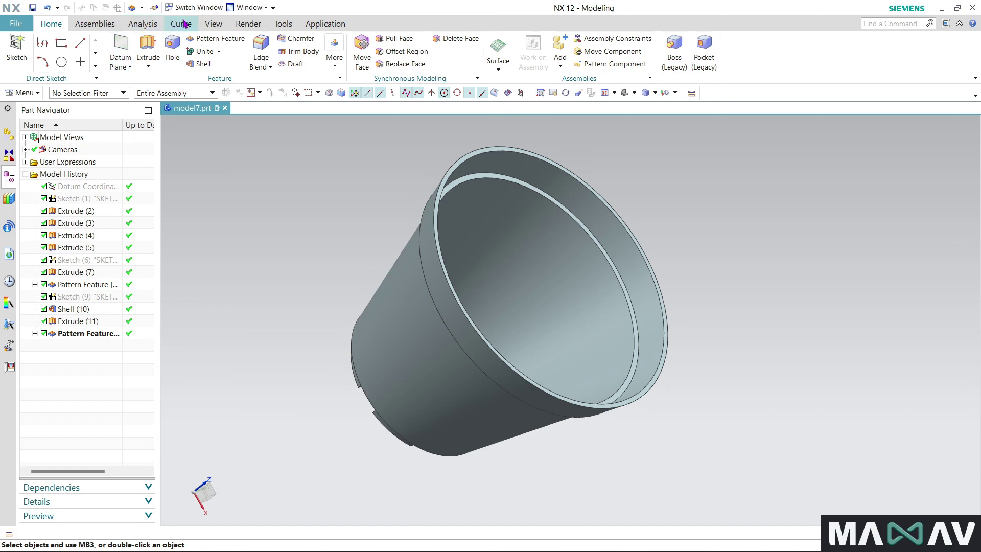
# Step: Turn on True Shading from the View tab and orbit to inspect the pot
pyautogui.click(213, 23)
pyautogui.click(552, 51)
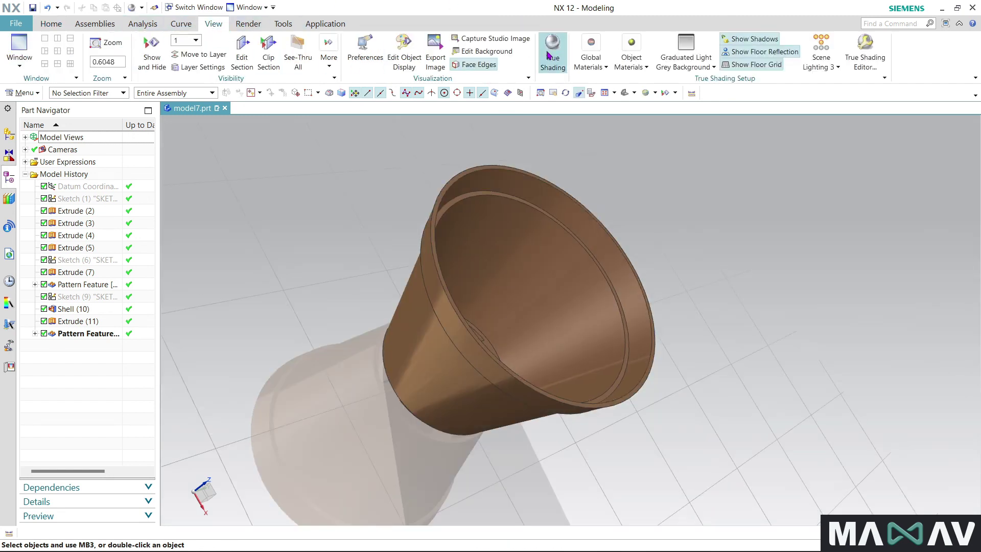
pyautogui.moveTo(341, 392)
pyautogui.mouseDown(button='middle')
pyautogui.moveTo(337, 411)
pyautogui.moveTo(305, 300)
pyautogui.moveTo(284, 321)
pyautogui.moveTo(278, 444)
pyautogui.moveTo(279, 383)
pyautogui.moveTo(295, 415)
pyautogui.moveTo(274, 449)
pyautogui.moveTo(295, 364)
pyautogui.moveTo(295, 291)
pyautogui.moveTo(314, 287)
pyautogui.moveTo(347, 439)
pyautogui.moveTo(331, 281)
pyautogui.moveTo(362, 279)
pyautogui.moveTo(357, 307)
pyautogui.moveTo(373, 267)
pyautogui.moveTo(328, 332)
pyautogui.moveTo(400, 292)
pyautogui.moveTo(428, 312)
pyautogui.moveTo(405, 383)
pyautogui.moveTo(411, 338)
pyautogui.moveTo(337, 276)
pyautogui.moveTo(306, 298)
pyautogui.mouseUp(button='middle')
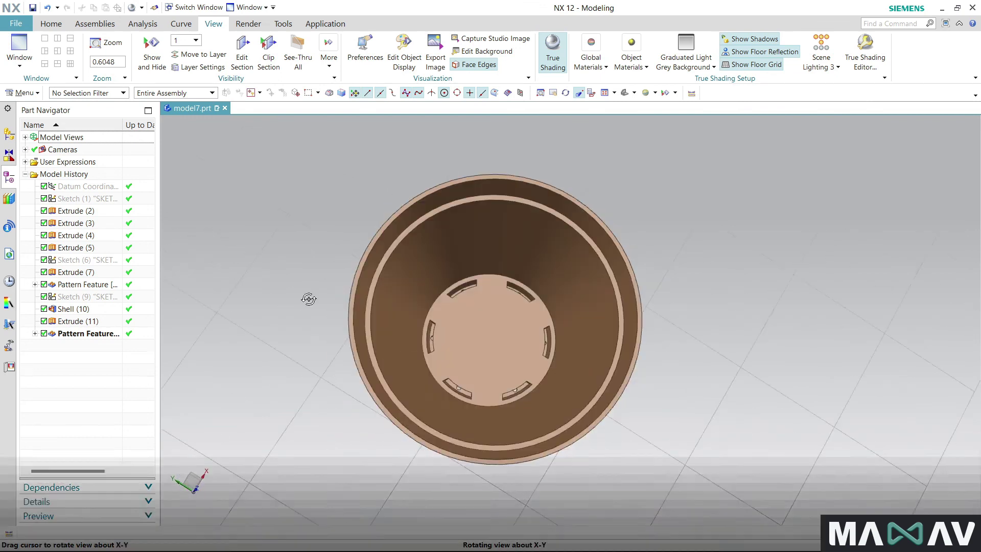